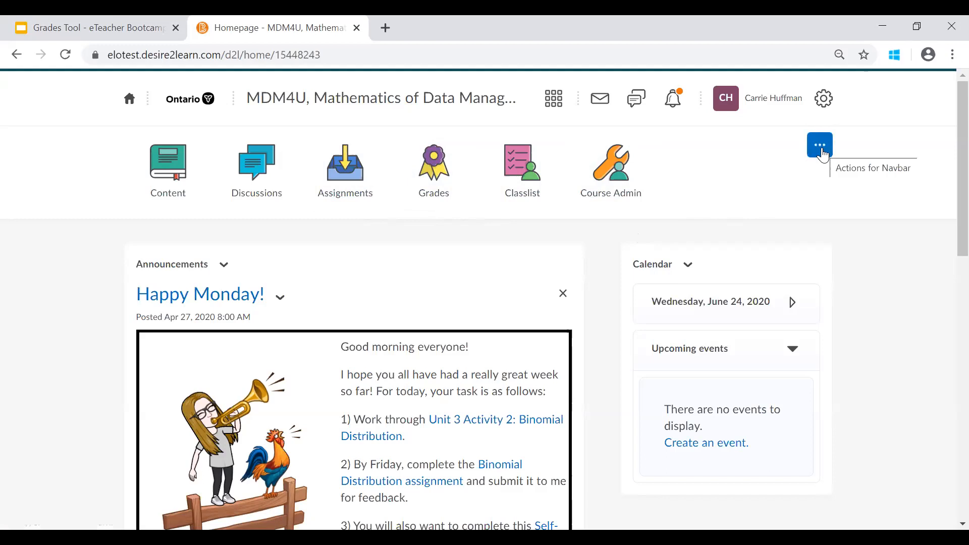
# Open the course navbar for editing and remove the Grades link from it
pyautogui.click(821, 152)
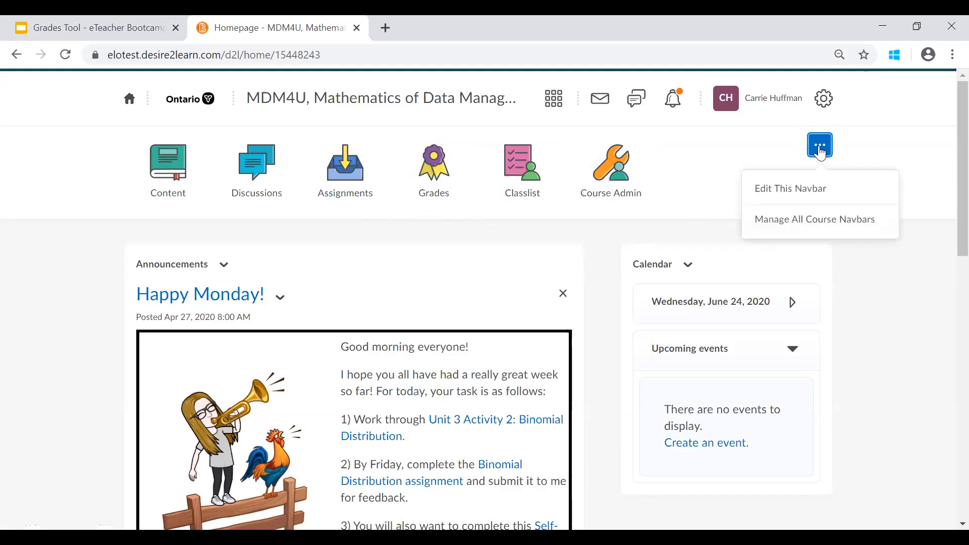
pyautogui.click(788, 192)
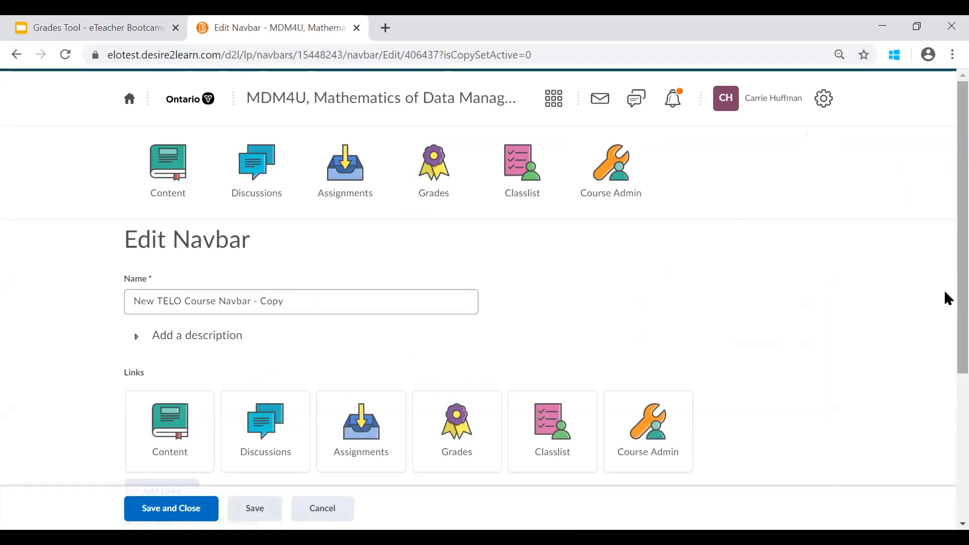
pyautogui.scroll(-2, 947, 302)
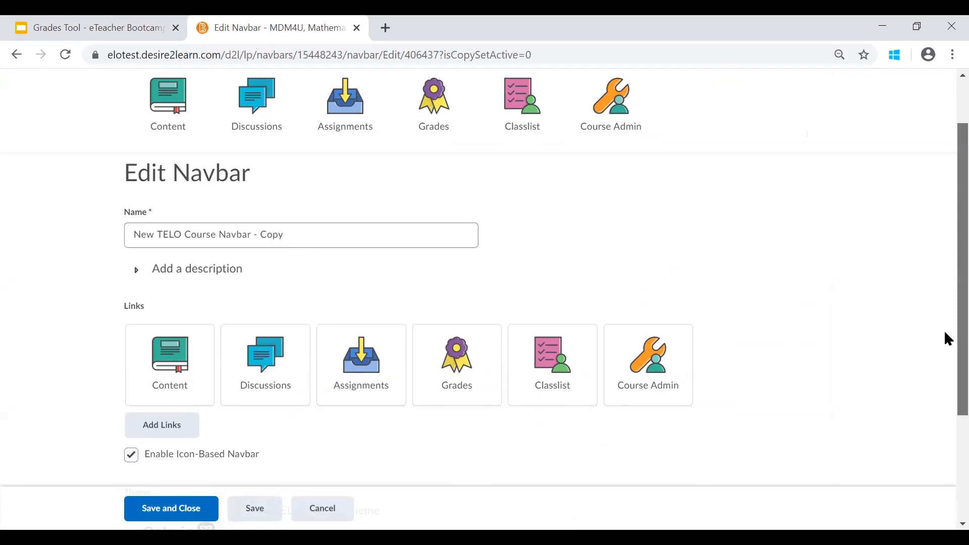
pyautogui.scroll(-2, 945, 353)
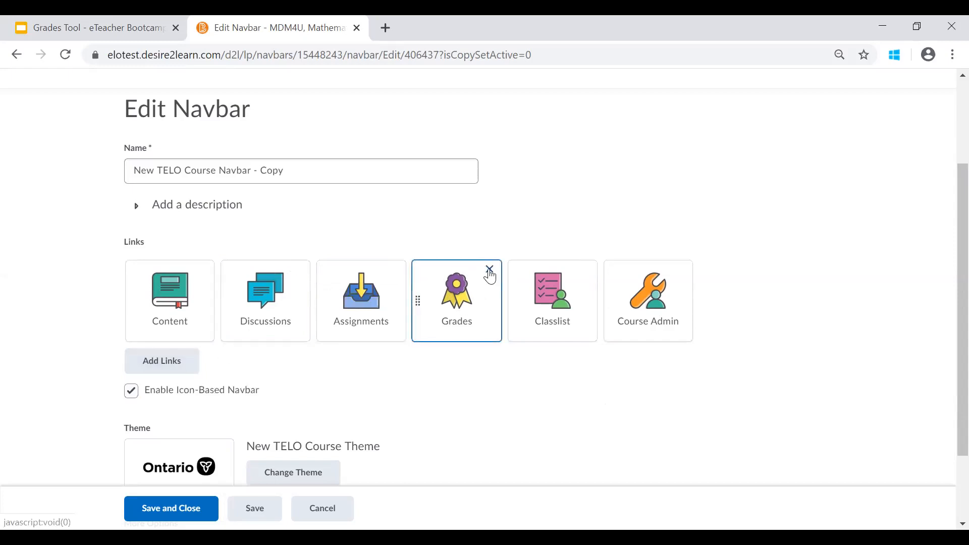
pyautogui.click(487, 273)
# Search the available navbar links for "grades" and add the Grades tool link
pyautogui.click(154, 361)
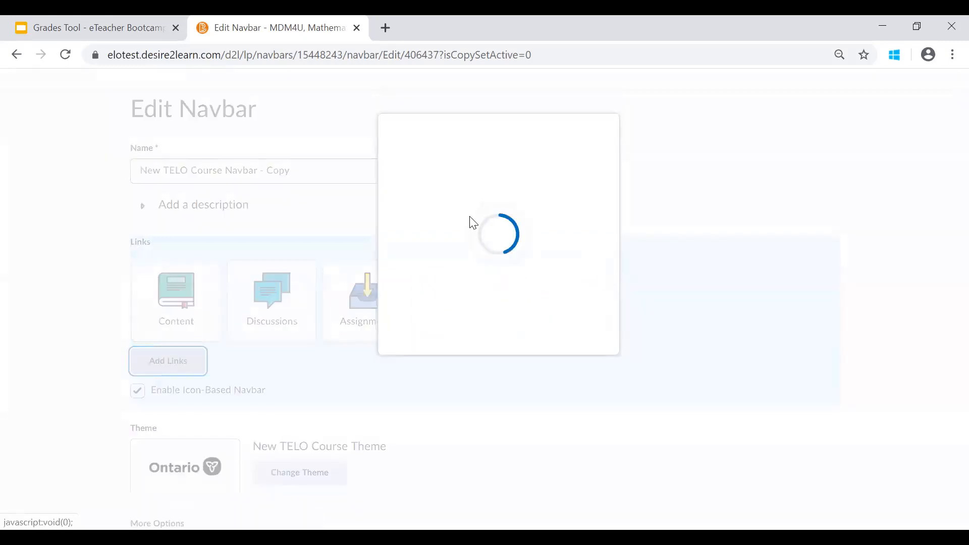
pyautogui.click(538, 163)
pyautogui.write('grades')
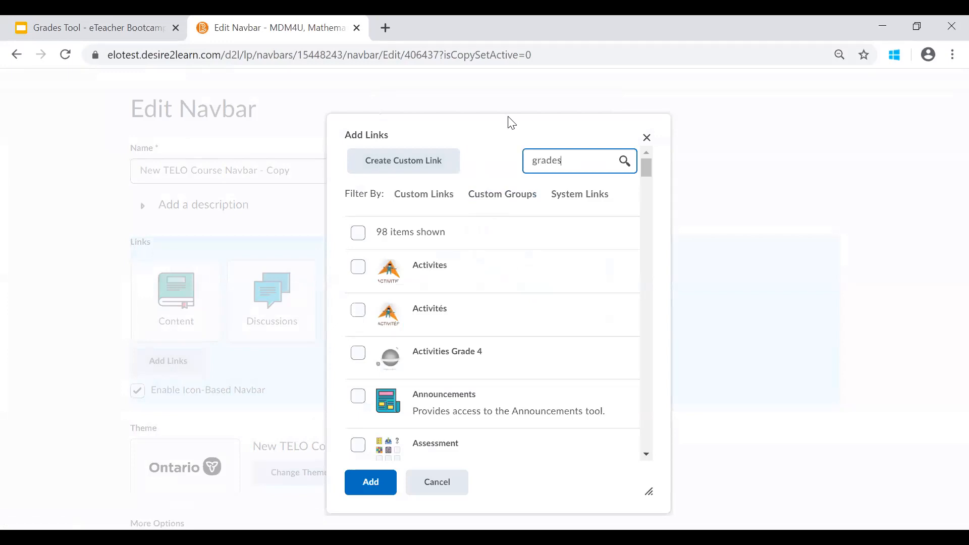
pyautogui.click(624, 162)
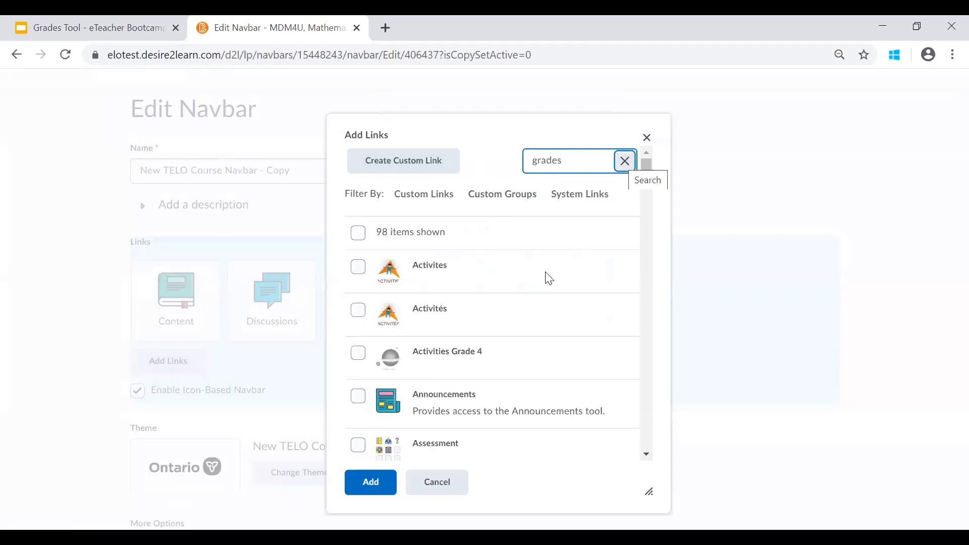
pyautogui.click(357, 268)
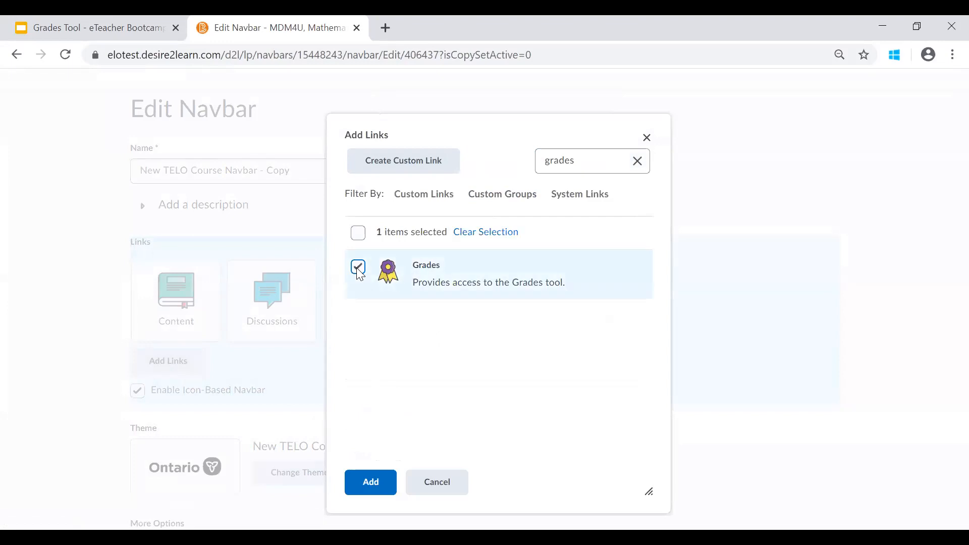
pyautogui.click(374, 482)
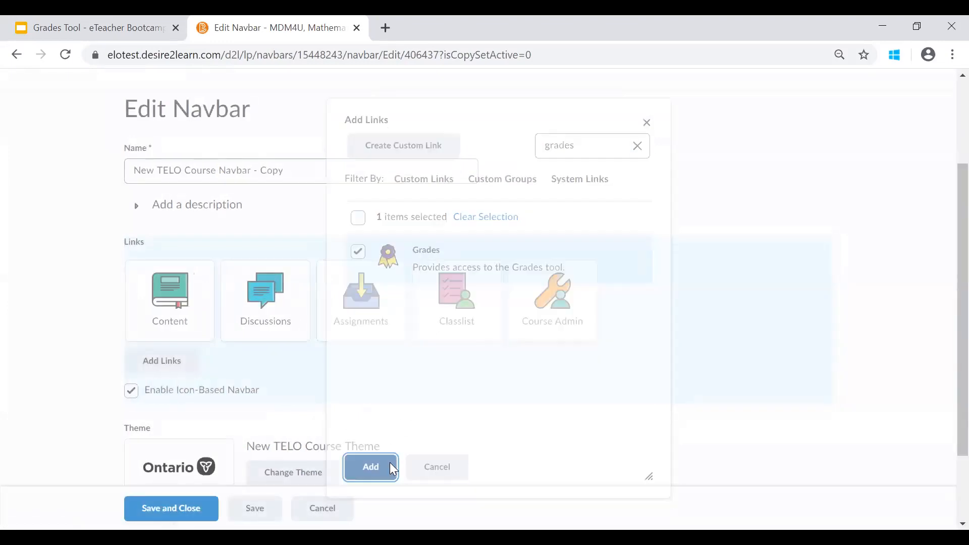
# Place the Grades link between Assignments and Classlist, and save the navbar
pyautogui.moveTo(680, 320); pyautogui.dragTo(417, 319)
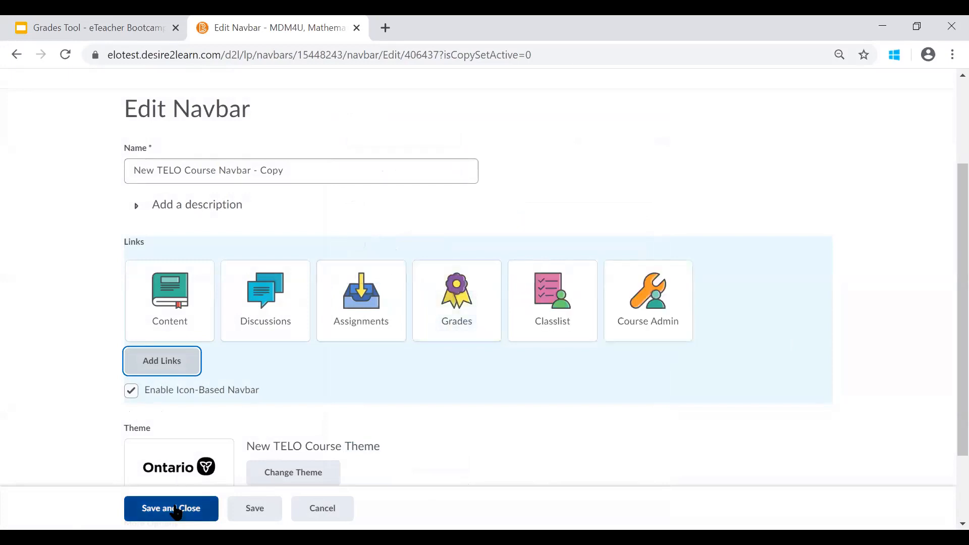
pyautogui.click(176, 512)
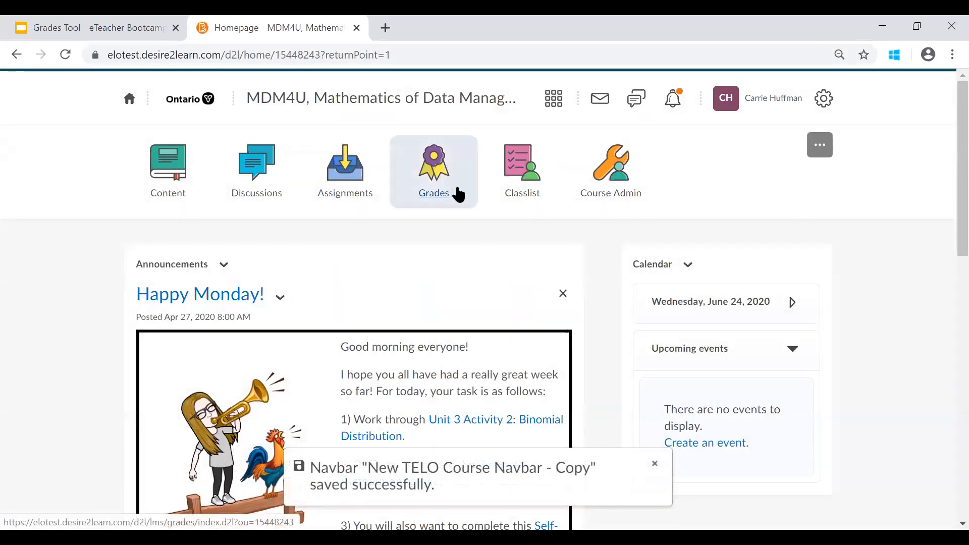
# Look through the Course Administration page for the Grades tool among the assessment tools
pyautogui.click(626, 190)
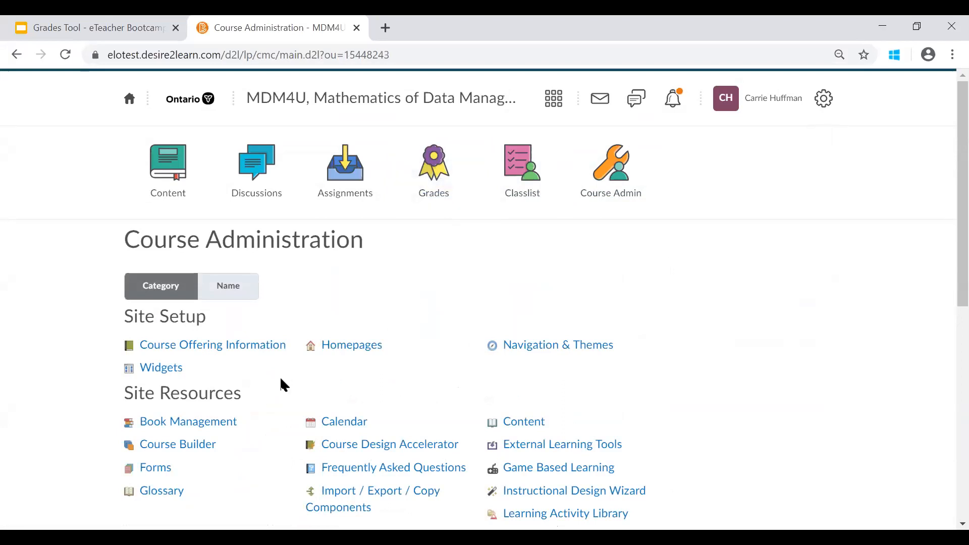
pyautogui.scroll(-2, 250, 386)
pyautogui.scroll(-5, 252, 387)
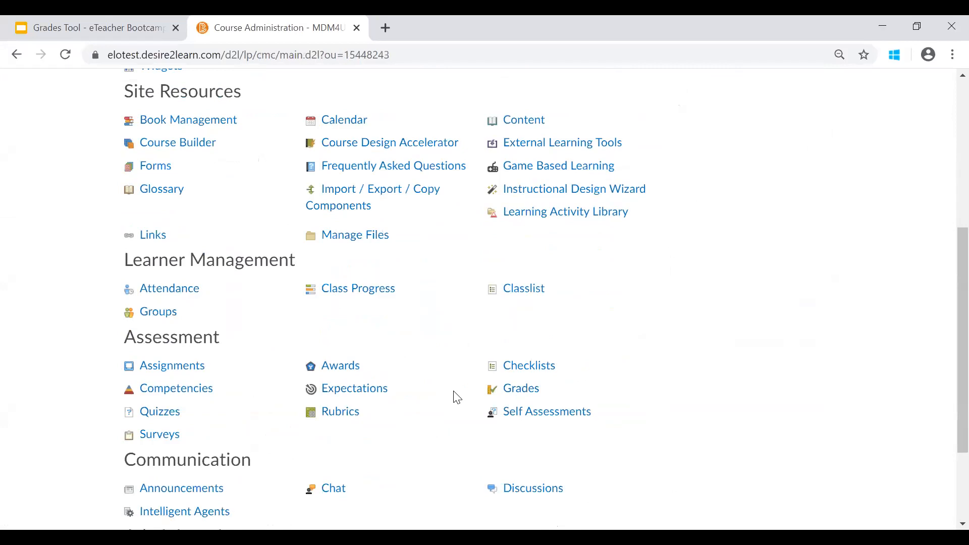
pyautogui.scroll(6, 455, 395)
# Open the Setup Wizard of the Grades tool, review the current grade book settings and start the wizard
pyautogui.click(443, 176)
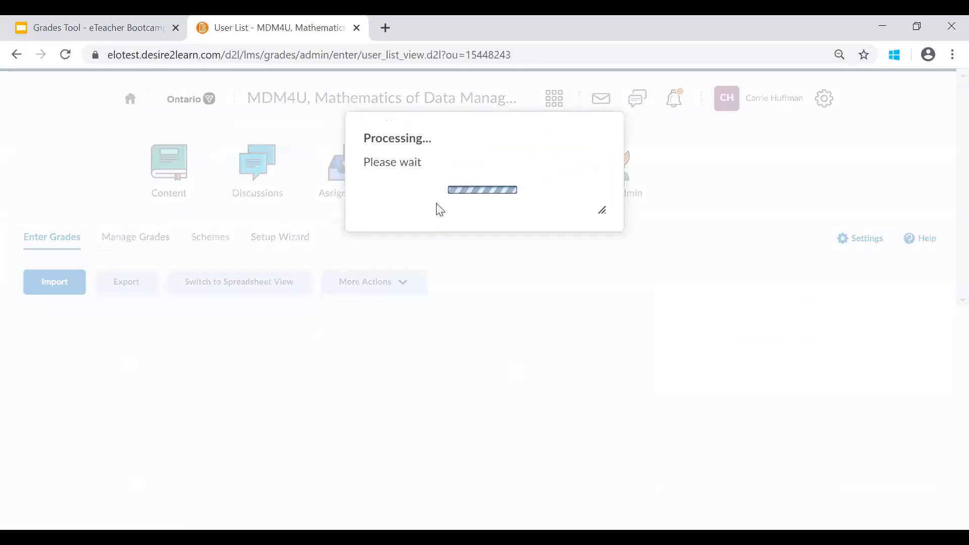
pyautogui.click(275, 242)
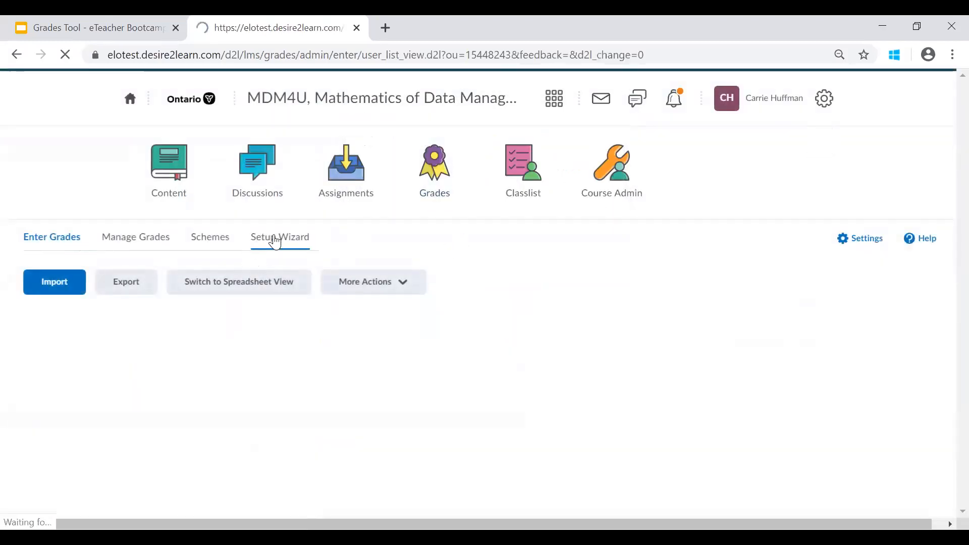
pyautogui.click(280, 236)
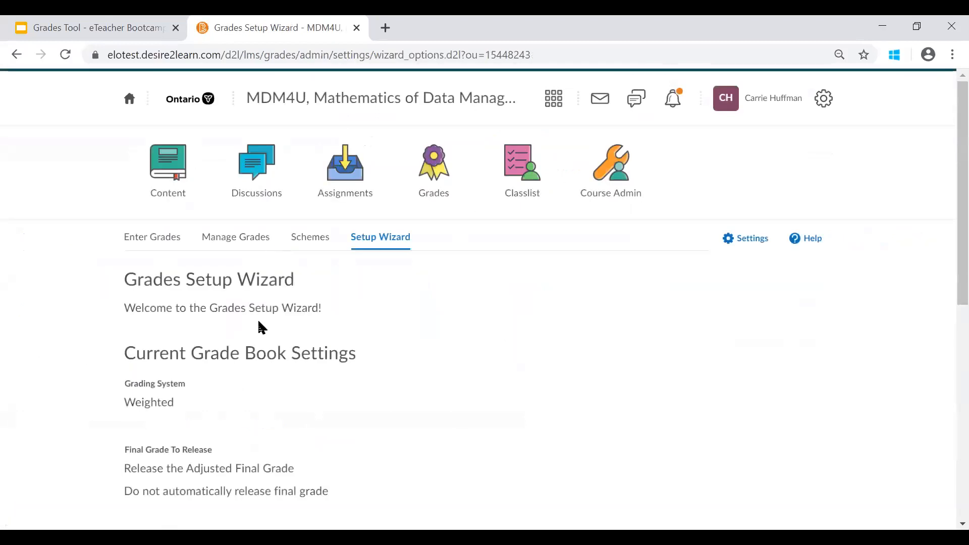
pyautogui.scroll(-6, 259, 341)
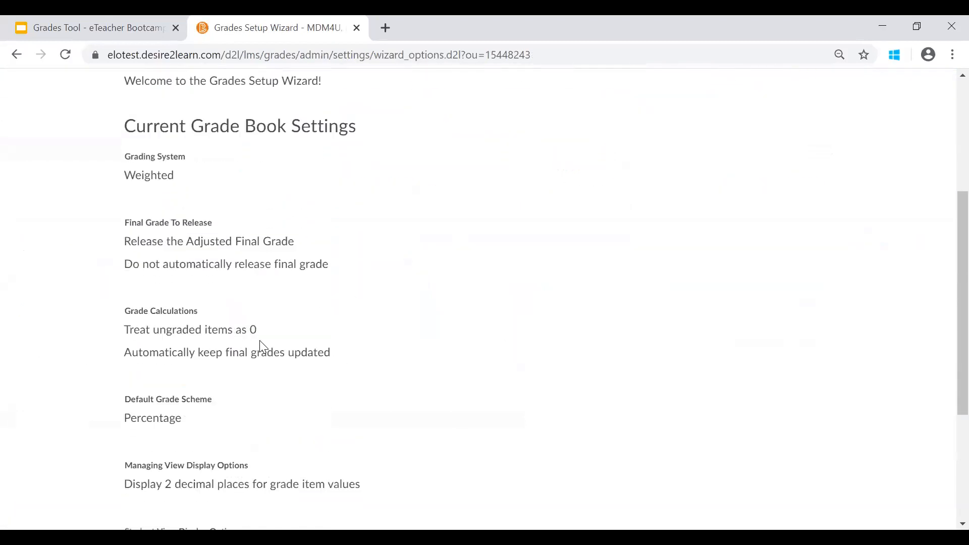
pyautogui.scroll(-3, 260, 344)
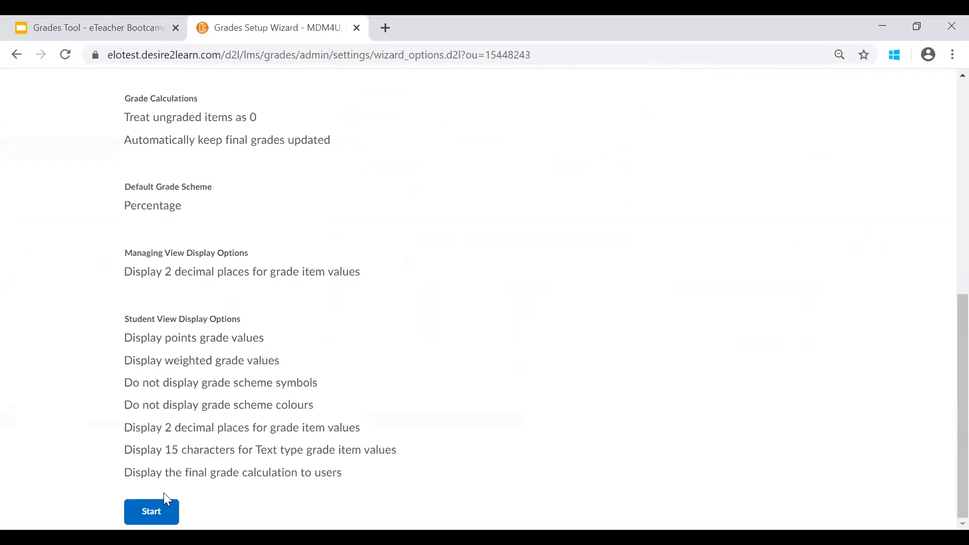
pyautogui.click(164, 513)
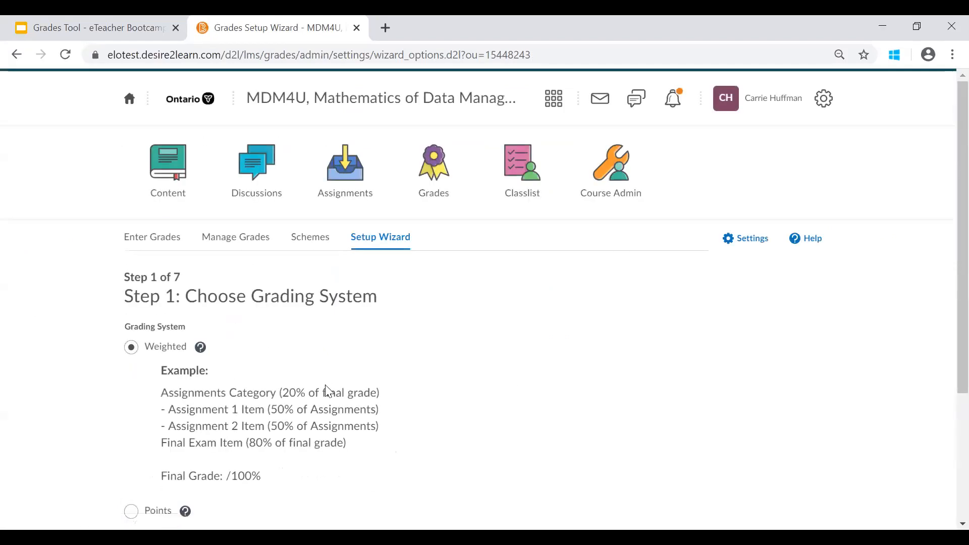
# Accept the Weighted grading system and the Adjusted Final Grade as the final grade to release
pyautogui.scroll(-3, 361, 380)
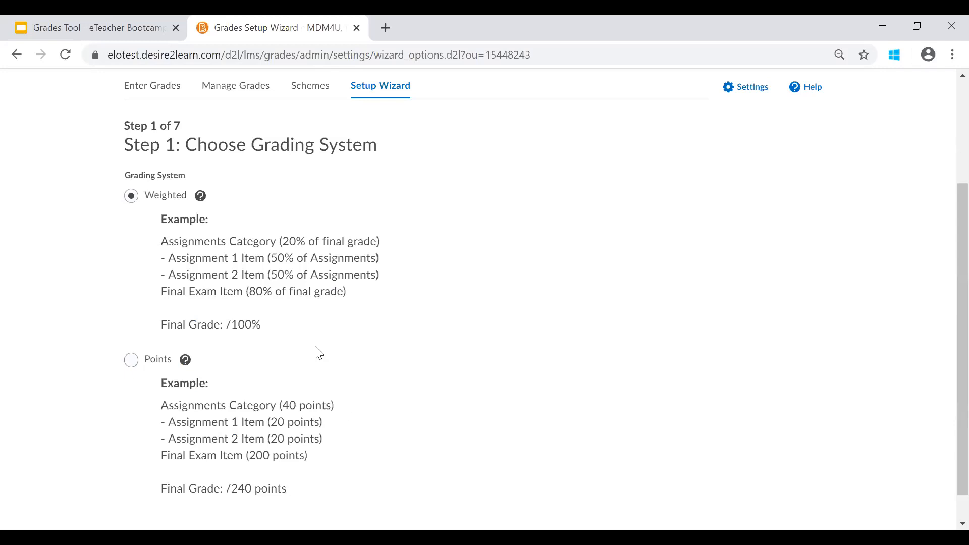
pyautogui.scroll(-1, 227, 273)
pyautogui.click(154, 512)
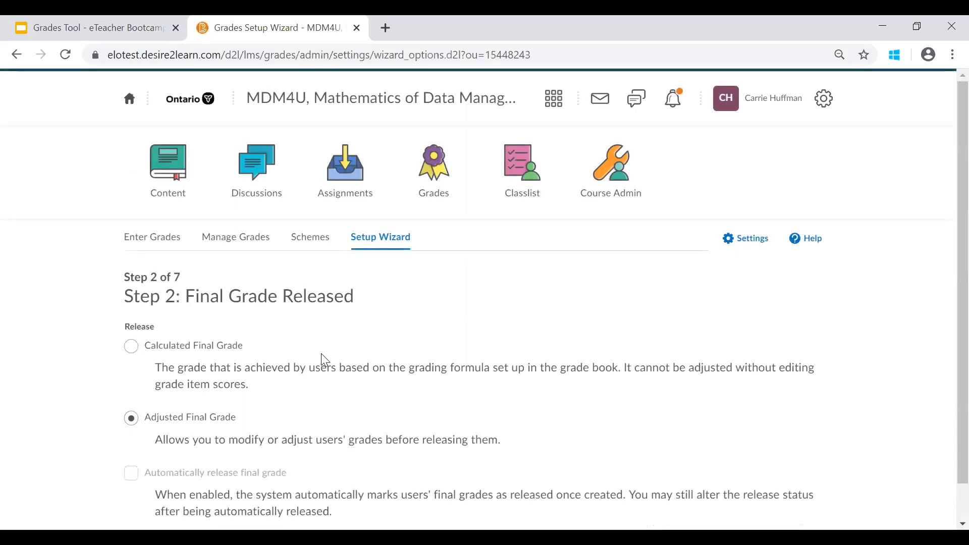
pyautogui.scroll(-1, 322, 355)
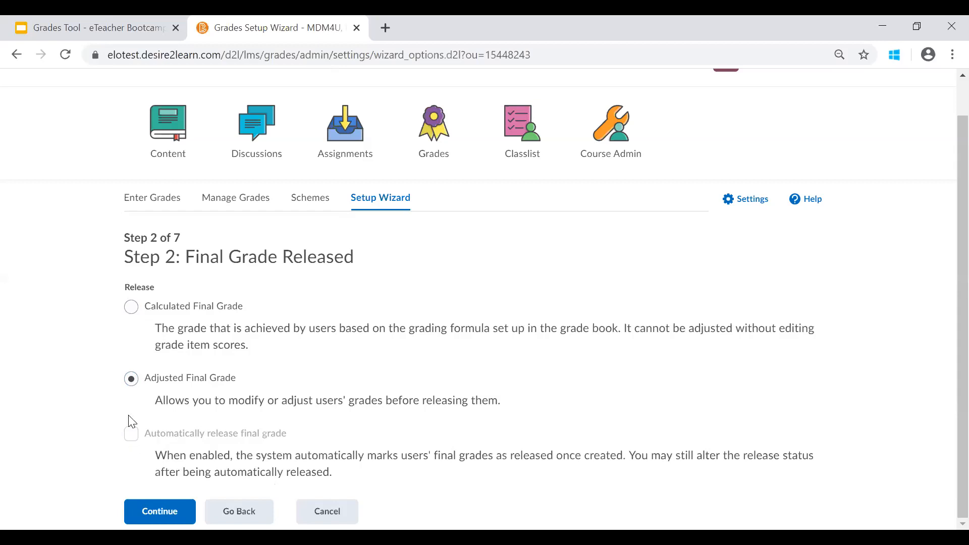
pyautogui.click(159, 513)
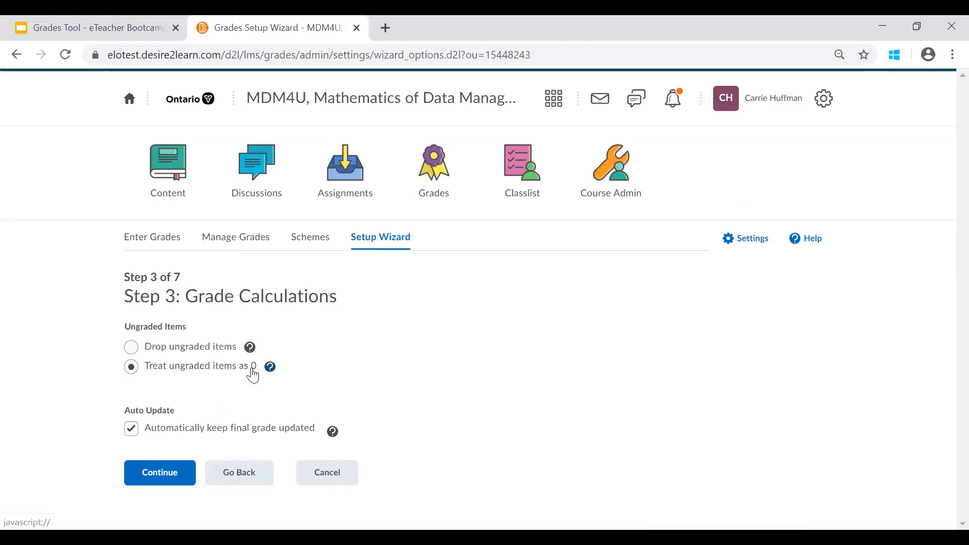
# Set the grade calculations to drop ungraded items and accept Percentage as the default grade scheme
pyautogui.click(132, 348)
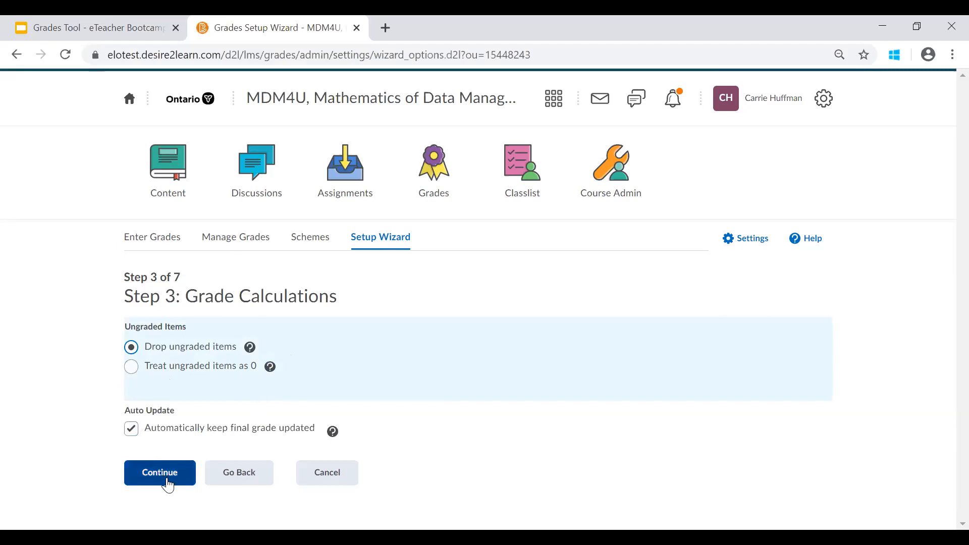
pyautogui.click(174, 478)
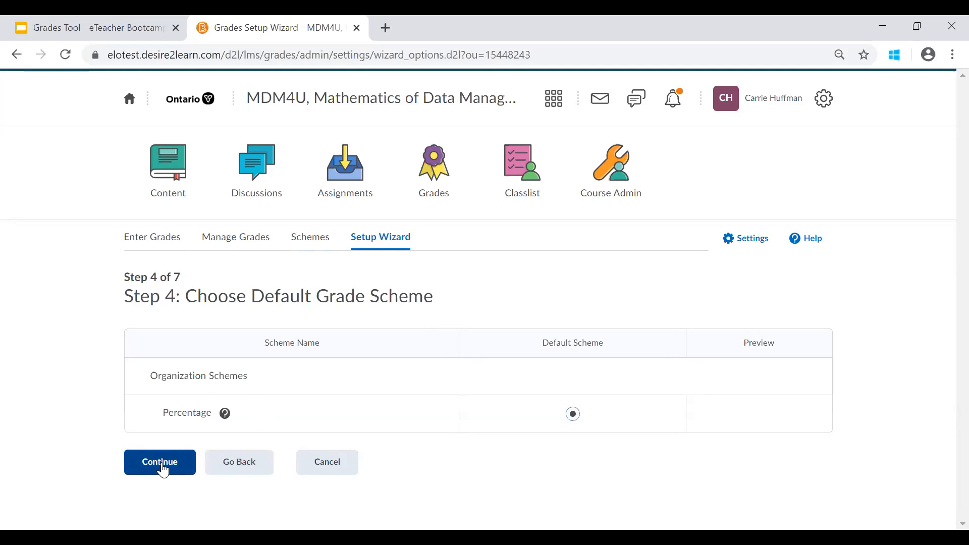
pyautogui.click(160, 462)
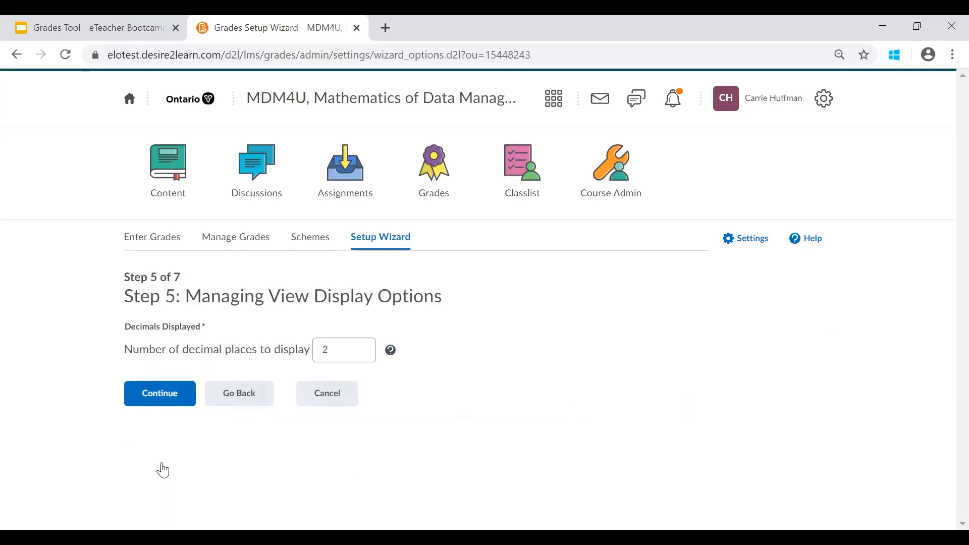
# Accept 2 decimal places for the managing view display and continue to the student view options
pyautogui.click(330, 350)
pyautogui.moveTo(330, 351); pyautogui.dragTo(322, 351)
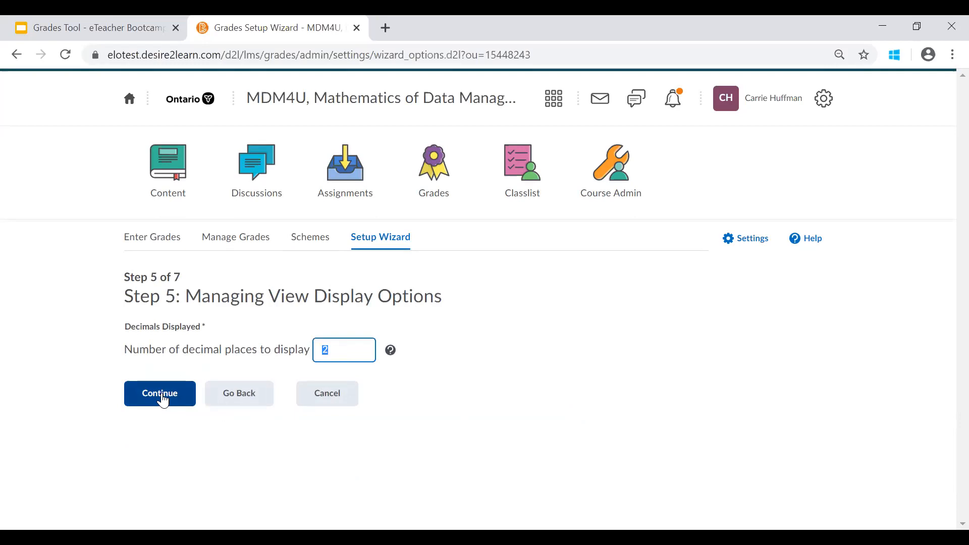
pyautogui.click(163, 401)
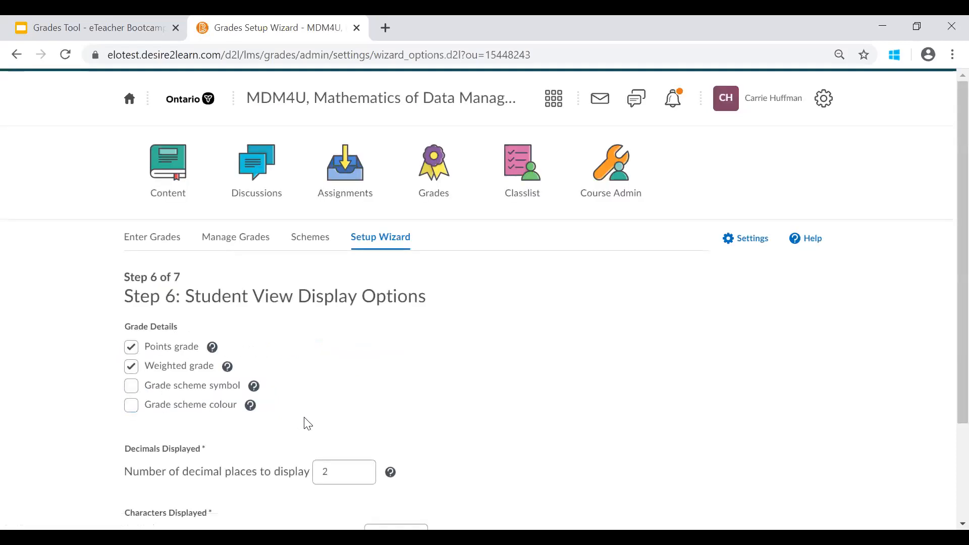
# Review the student view display options, including grade details, decimal places, text characters and final grade calculation
pyautogui.scroll(-1, 281, 428)
pyautogui.scroll(-1, 280, 428)
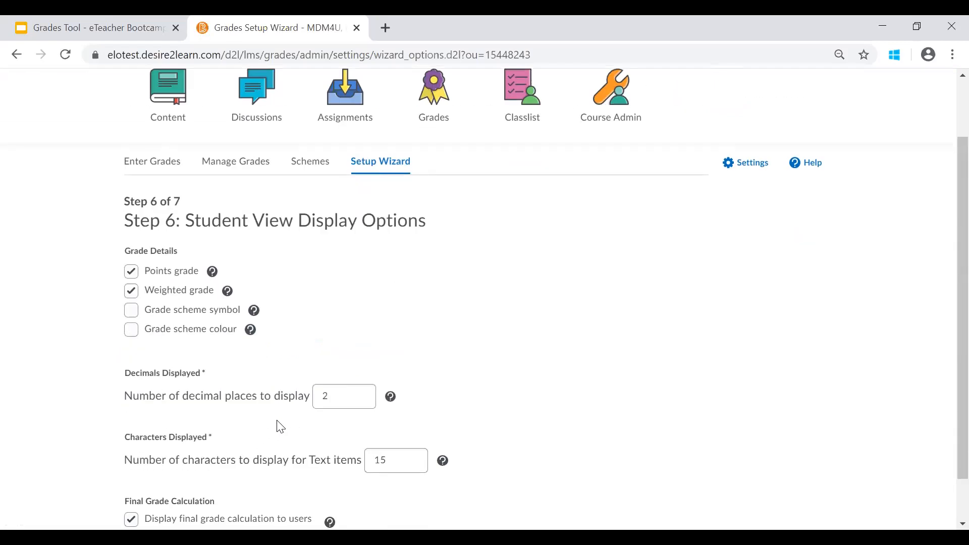
pyautogui.click(343, 401)
pyautogui.moveTo(339, 397); pyautogui.dragTo(325, 399)
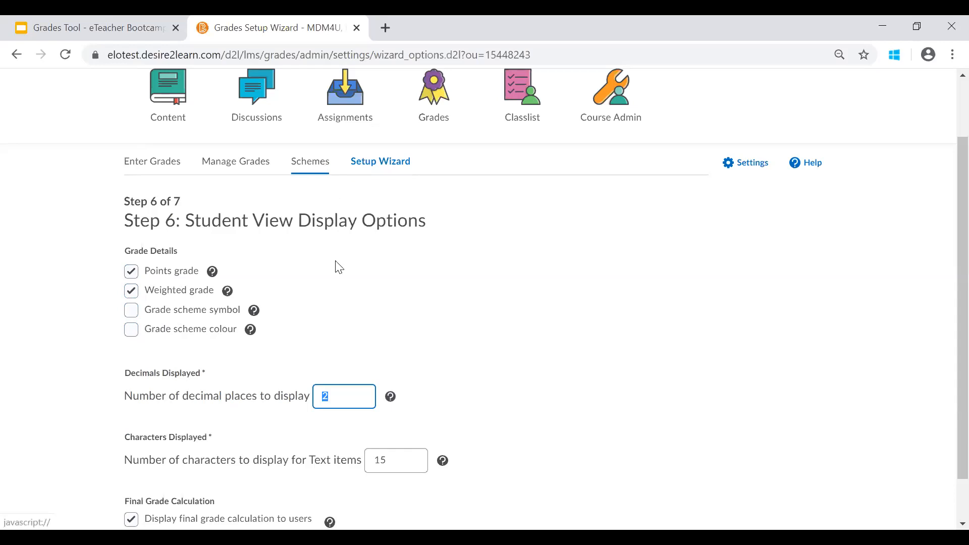
pyautogui.scroll(-2, 229, 363)
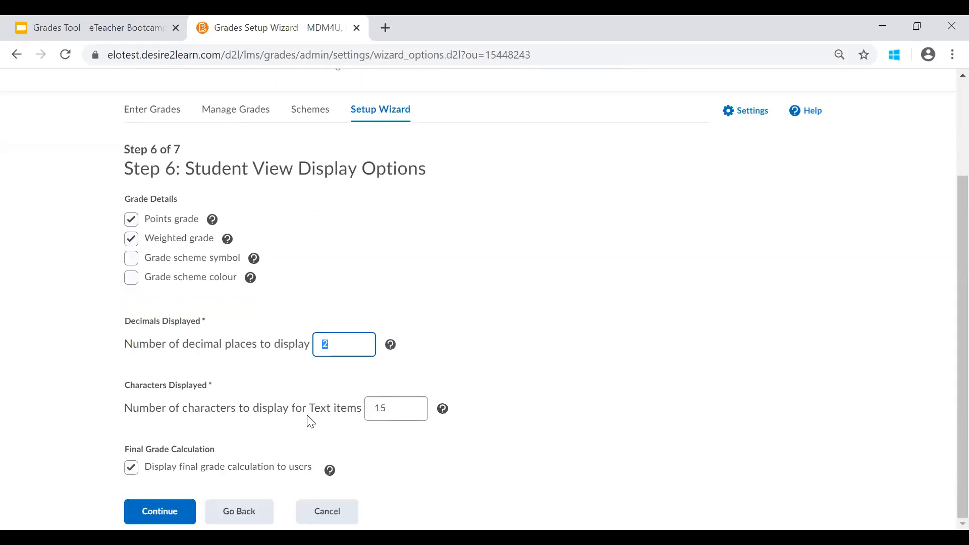
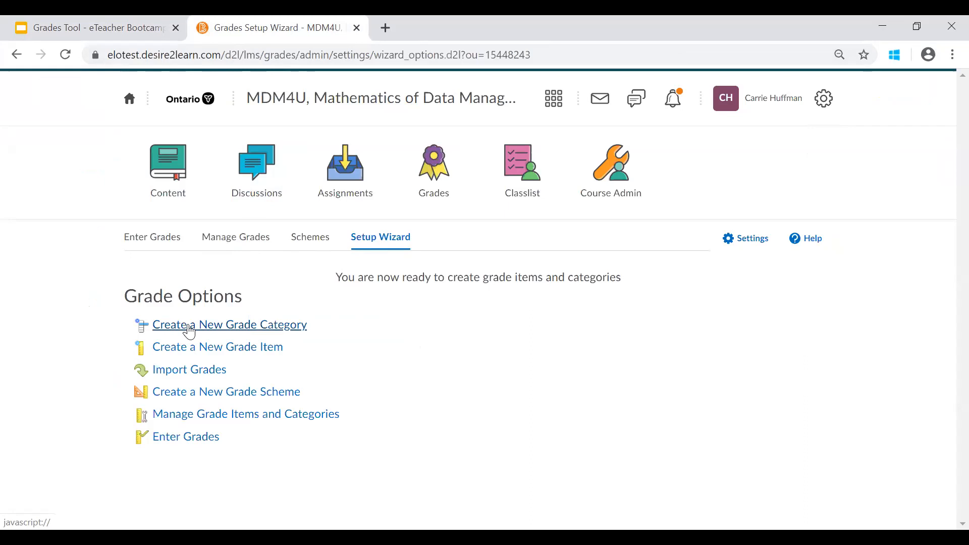
# Create a new grade category named Communication with the short name C and a weight of 20
pyautogui.click(190, 331)
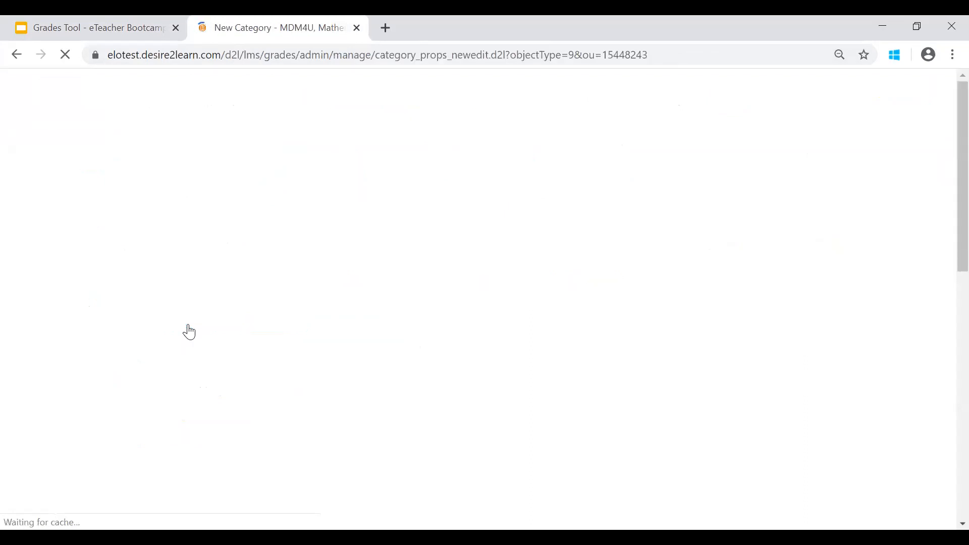
pyautogui.scroll(-3, 235, 323)
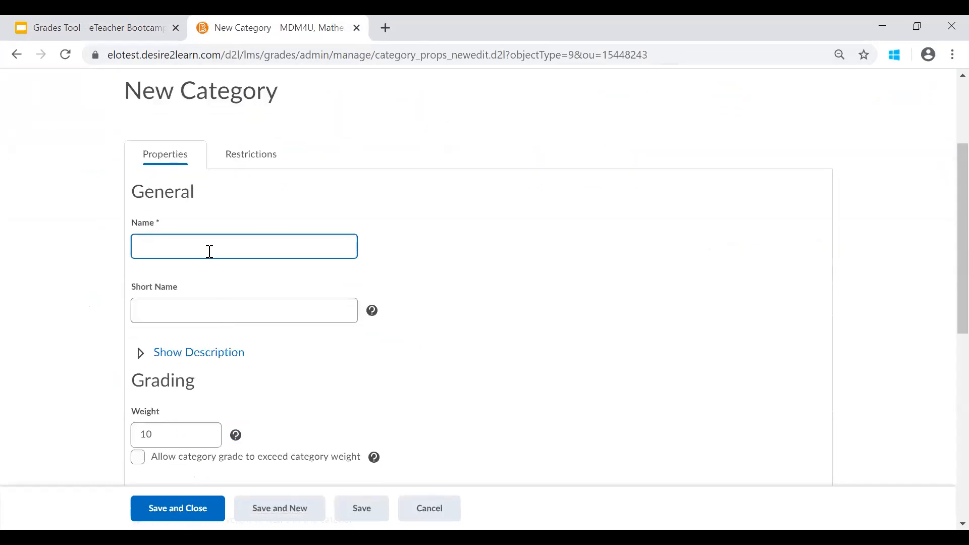
pyautogui.write('Communication')
pyautogui.click(195, 308)
pyautogui.write('C')
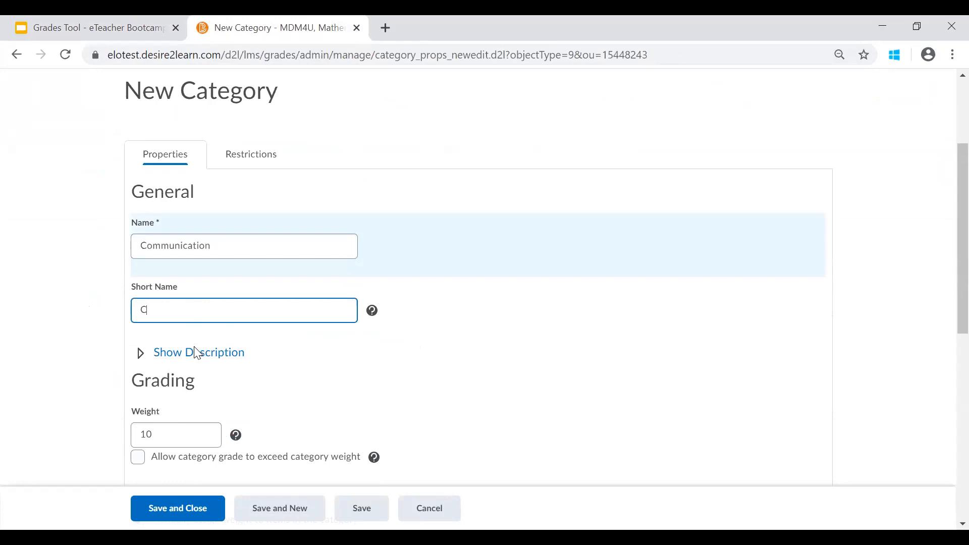
pyautogui.scroll(-2, 177, 353)
pyautogui.moveTo(165, 357); pyautogui.dragTo(140, 358)
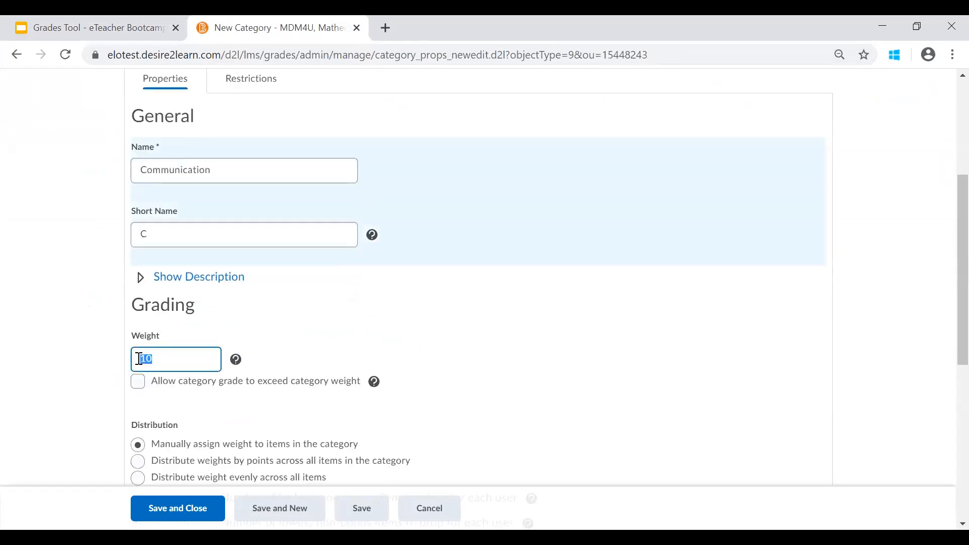
pyautogui.write('20')
# Keep manual weight assignment and the default display options for the Communication category, and save and close it
pyautogui.scroll(-1, 208, 370)
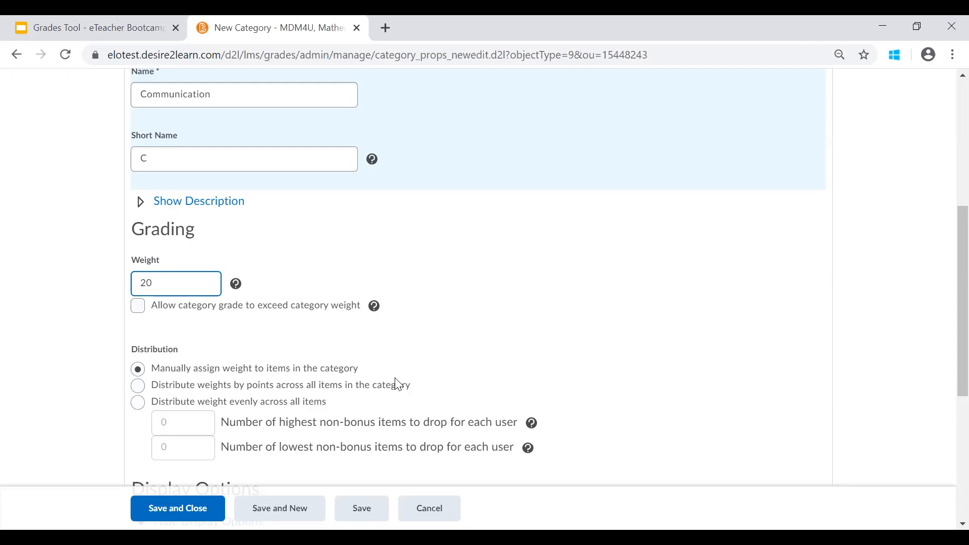
pyautogui.scroll(-2, 944, 333)
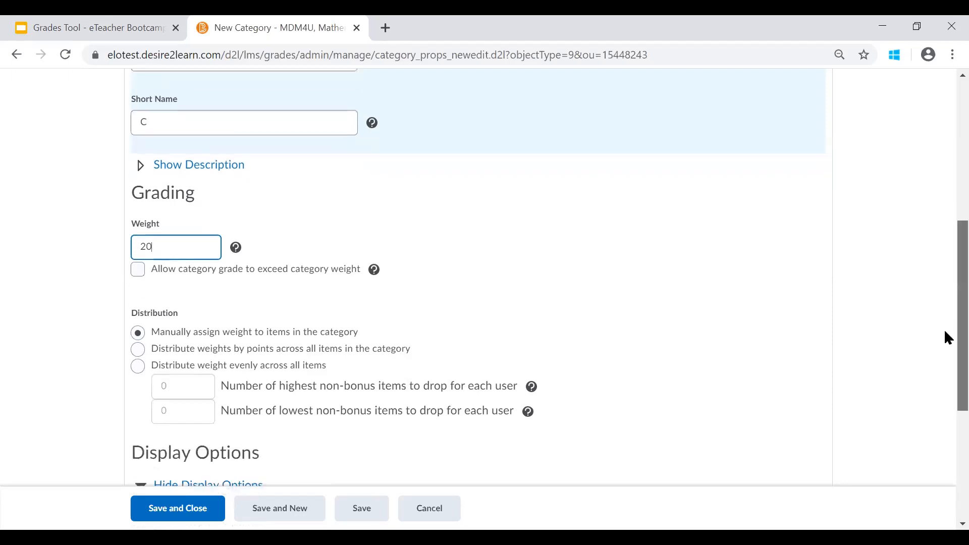
pyautogui.scroll(-1, 944, 376)
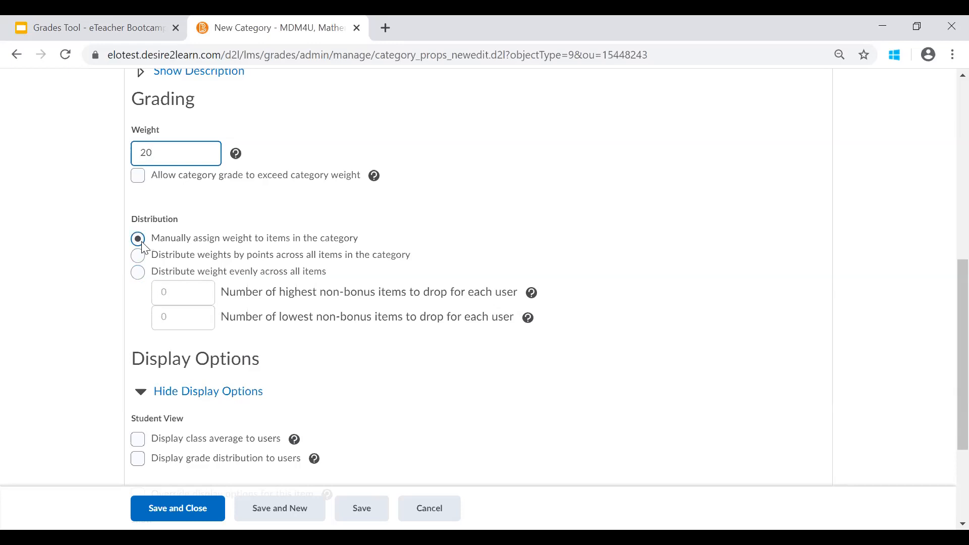
pyautogui.scroll(-1, 228, 357)
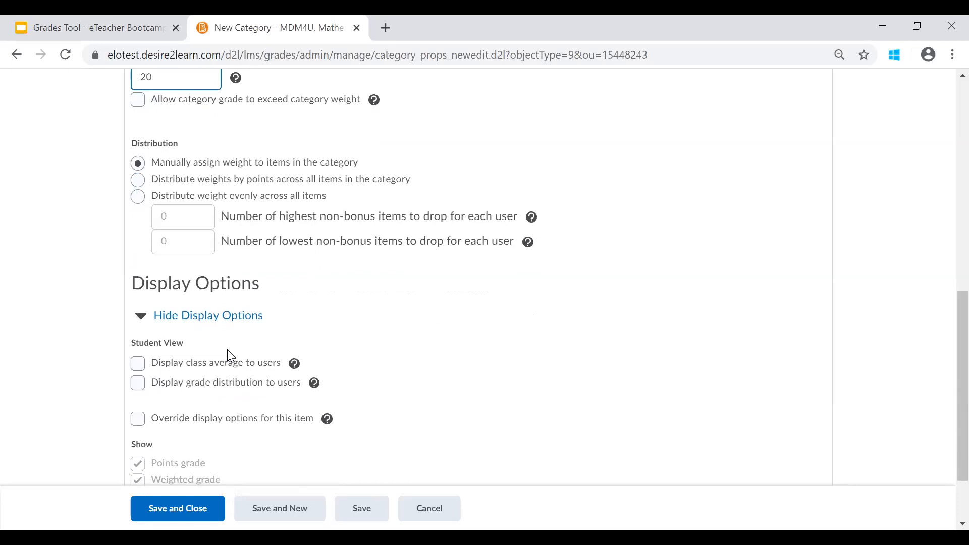
pyautogui.scroll(-1, 227, 356)
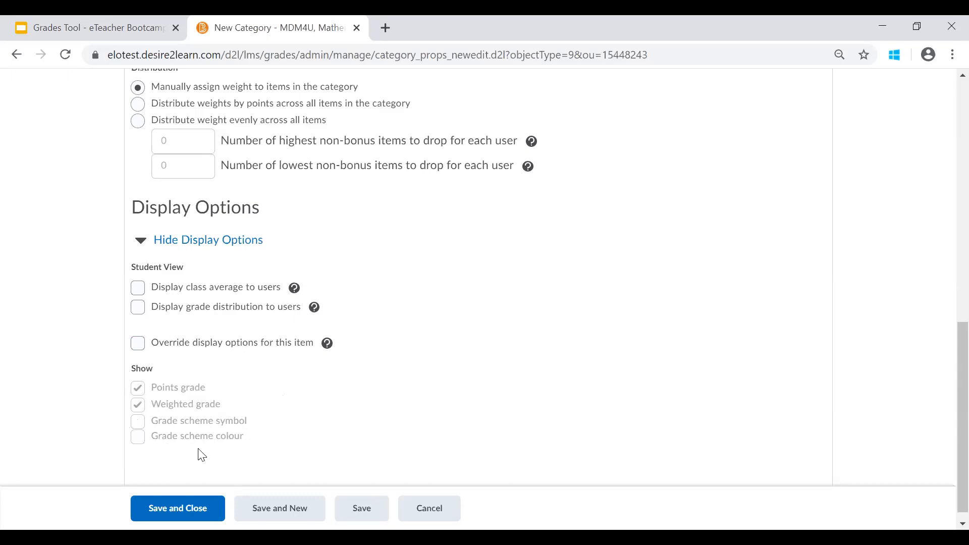
pyautogui.click(185, 511)
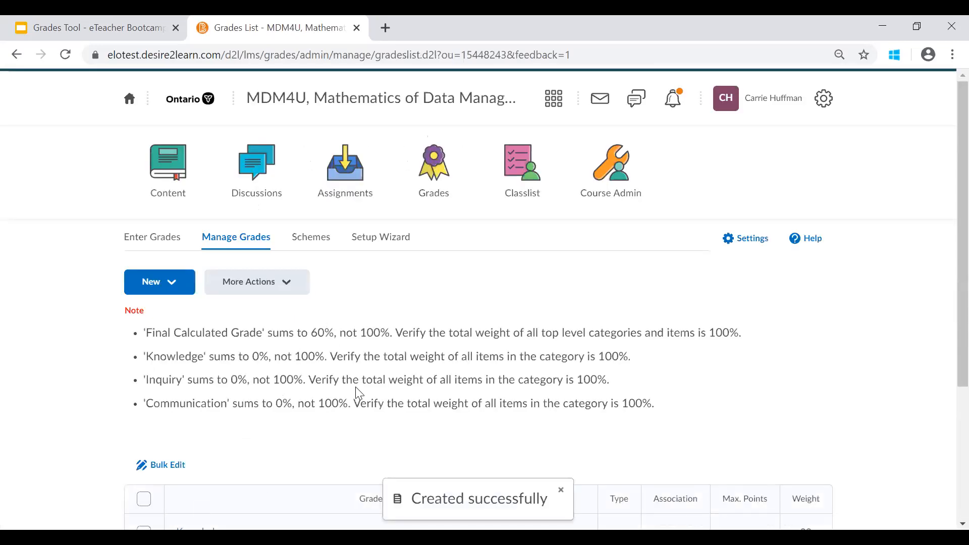
# Start another grade category named Application with the short name A
pyautogui.scroll(-1, 414, 429)
pyautogui.scroll(-2, 415, 429)
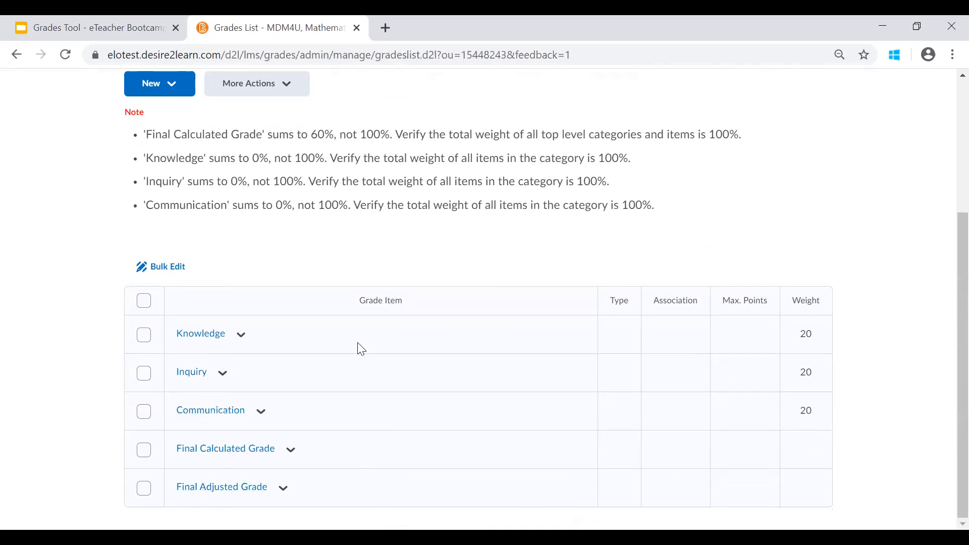
pyautogui.scroll(4, 362, 348)
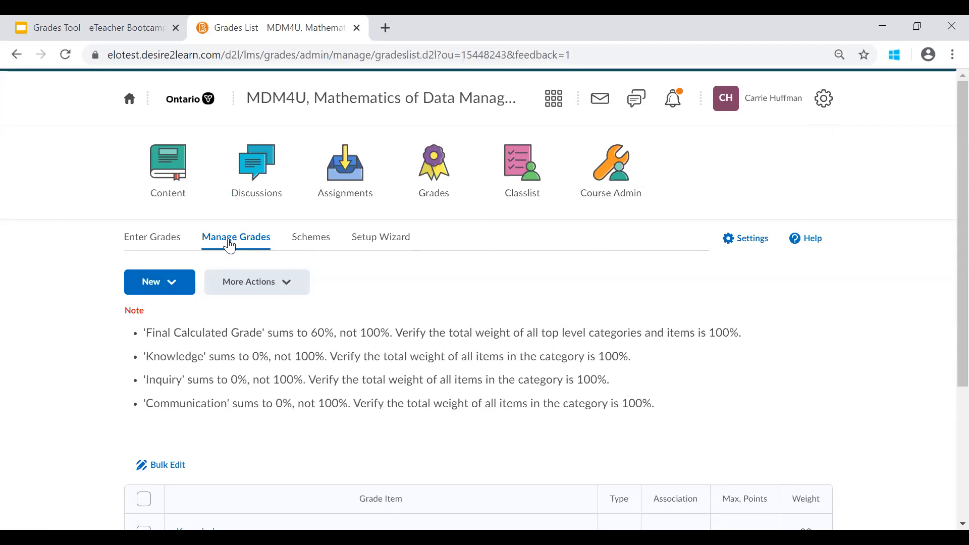
pyautogui.click(176, 287)
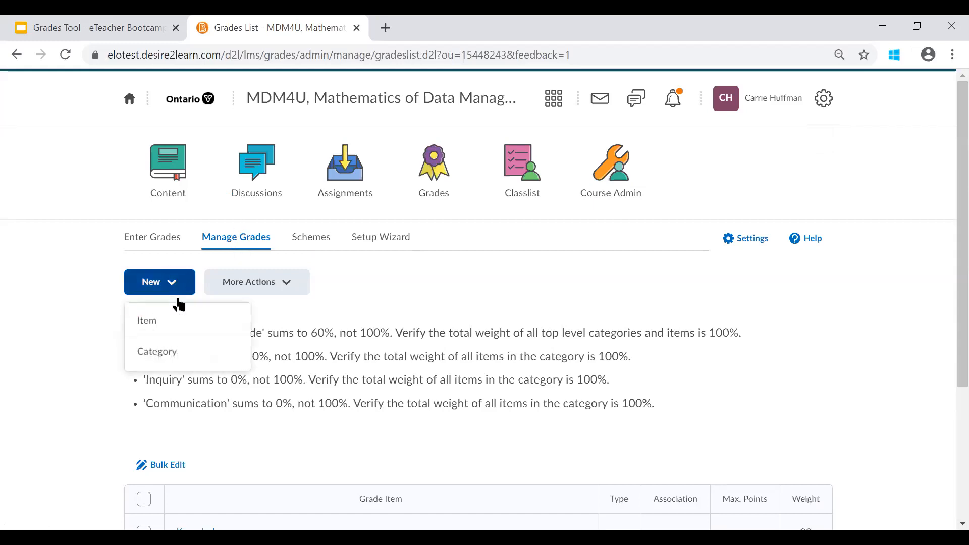
pyautogui.click(161, 353)
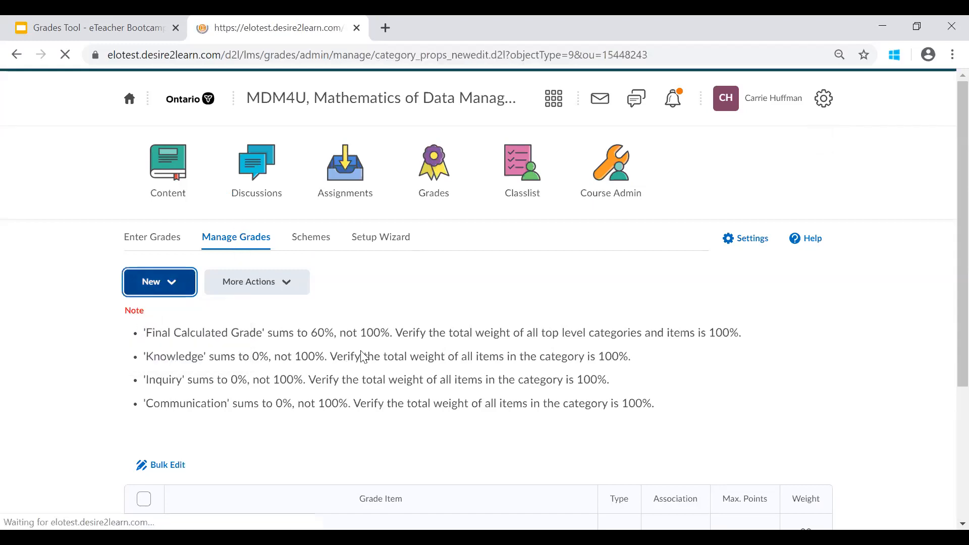
pyautogui.write('Application')
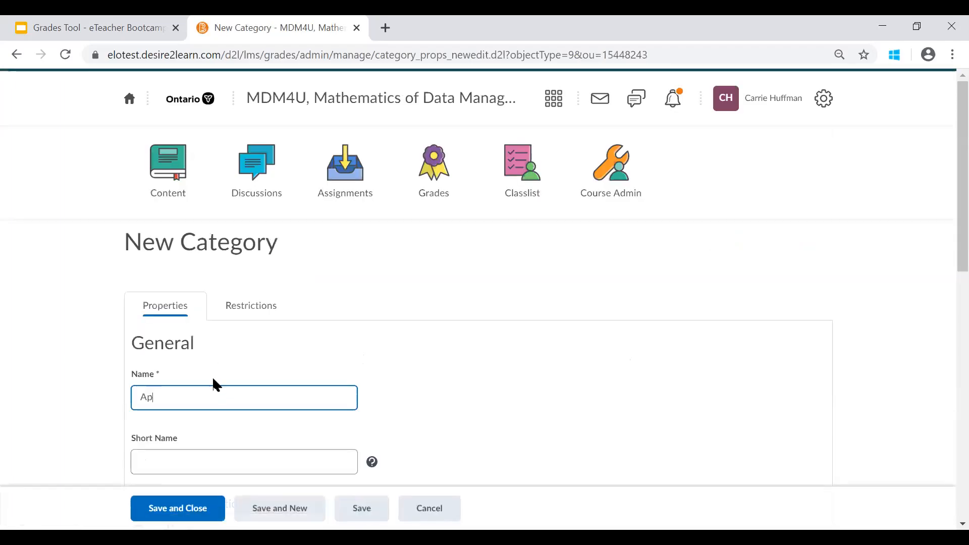
pyautogui.click(190, 449)
pyautogui.write('A')
# Set the Application category's weight to 20 and save it, continuing with a new blank category
pyautogui.scroll(-5, 195, 450)
pyautogui.doubleClick(158, 283)
pyautogui.write('20')
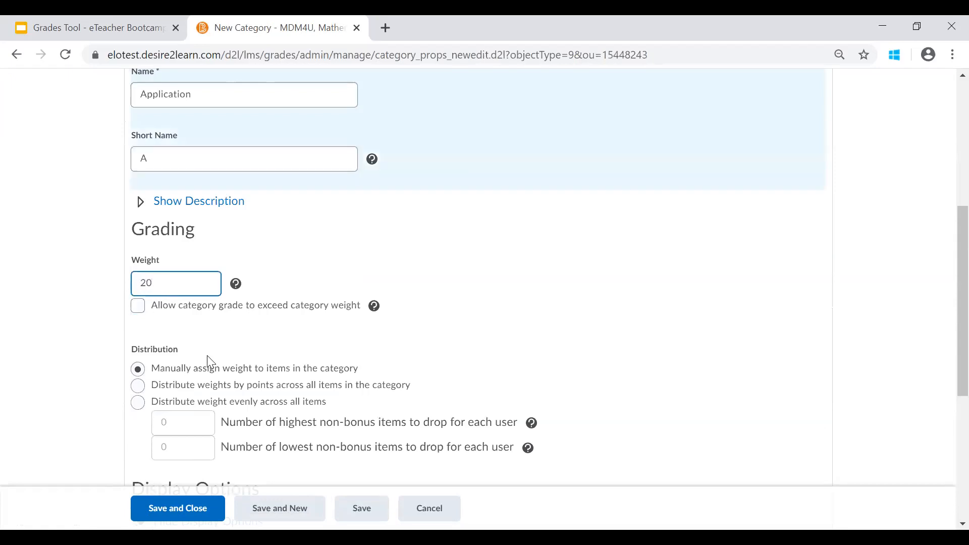
pyautogui.scroll(-1, 199, 353)
pyautogui.scroll(-4, 251, 403)
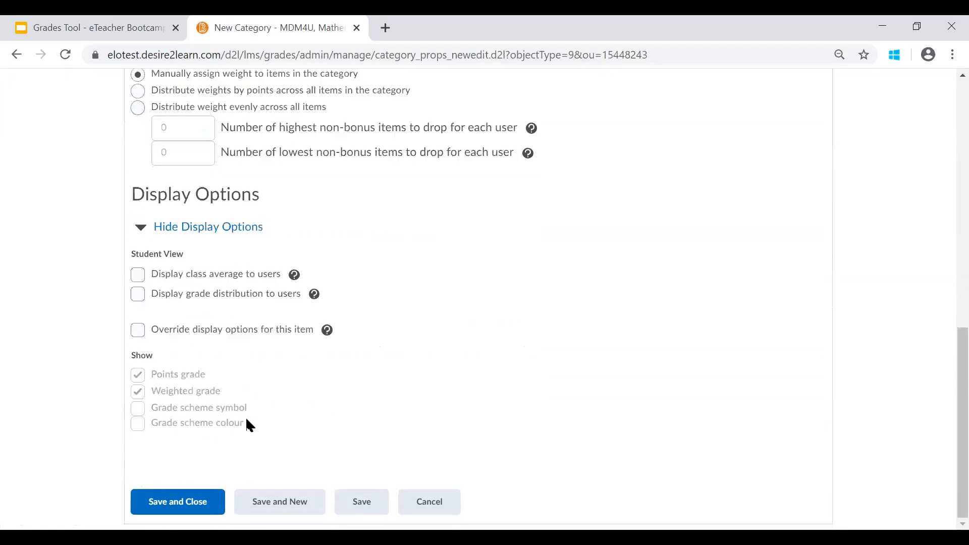
pyautogui.click(260, 505)
# Name the new category Exam, with the short name Exam and a weight of 20, and save and close it
pyautogui.write('Exam')
pyautogui.click(166, 463)
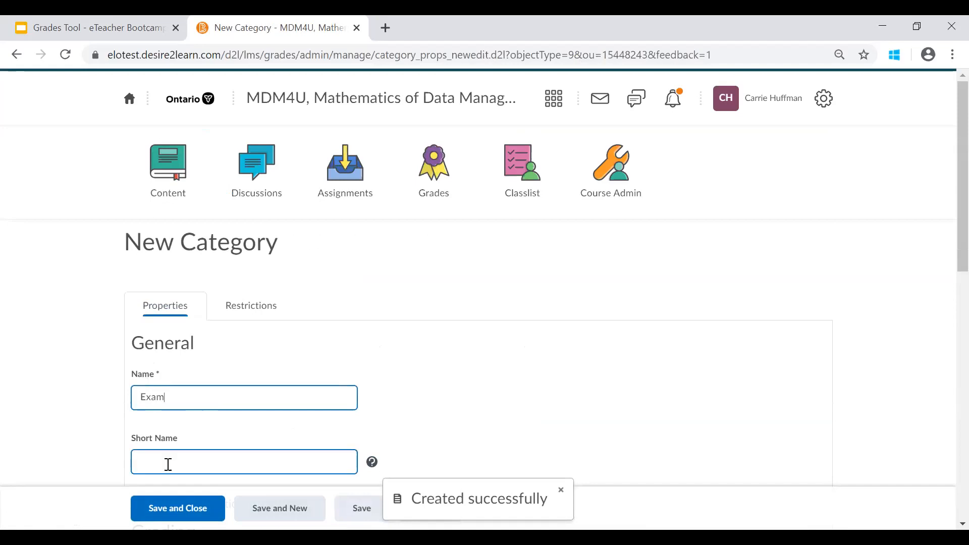
pyautogui.write('Exam')
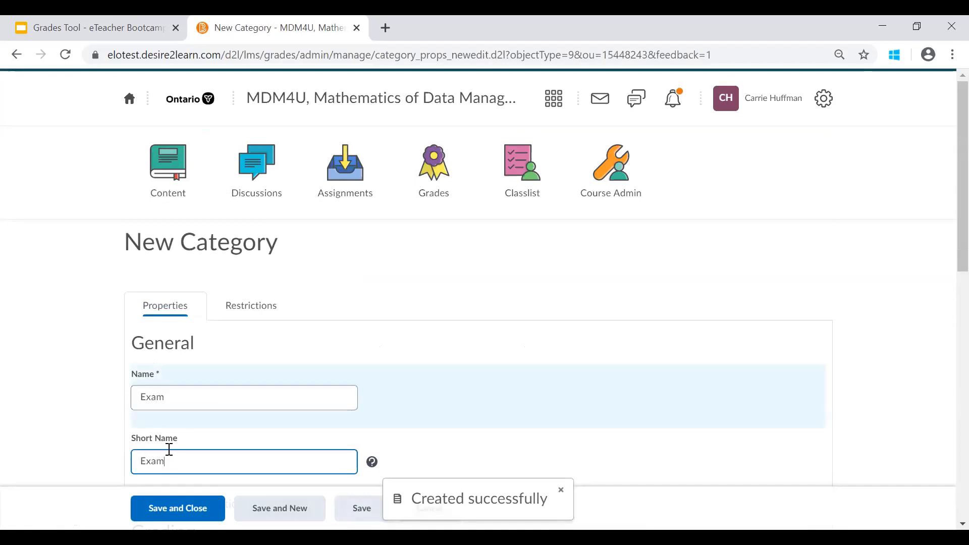
pyautogui.scroll(-5, 177, 382)
pyautogui.doubleClick(158, 358)
pyautogui.write('20')
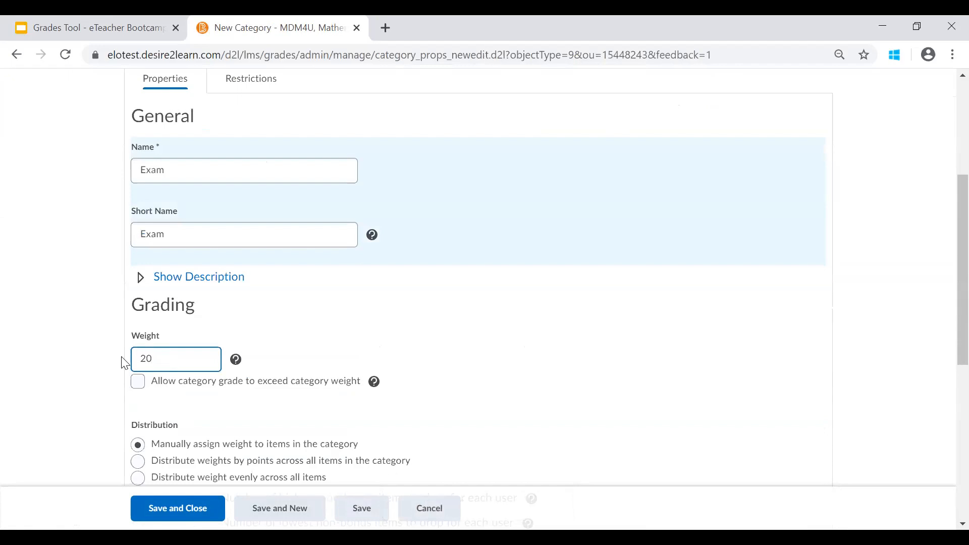
pyautogui.scroll(-5, 197, 378)
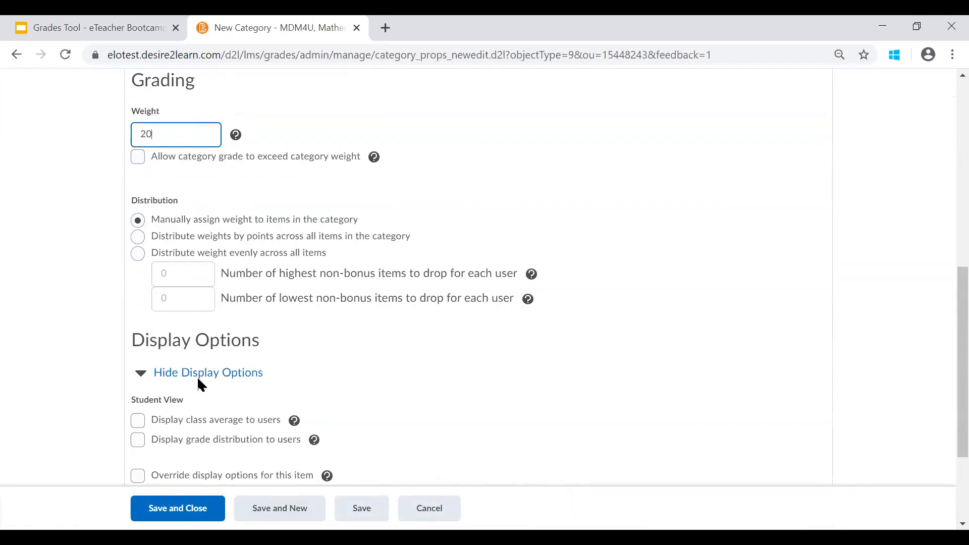
pyautogui.scroll(-3, 200, 384)
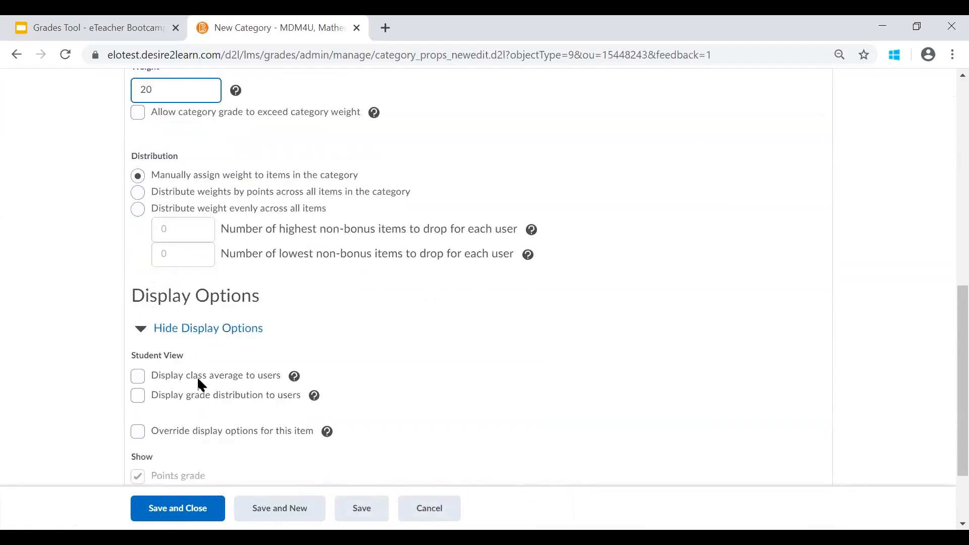
pyautogui.click(185, 503)
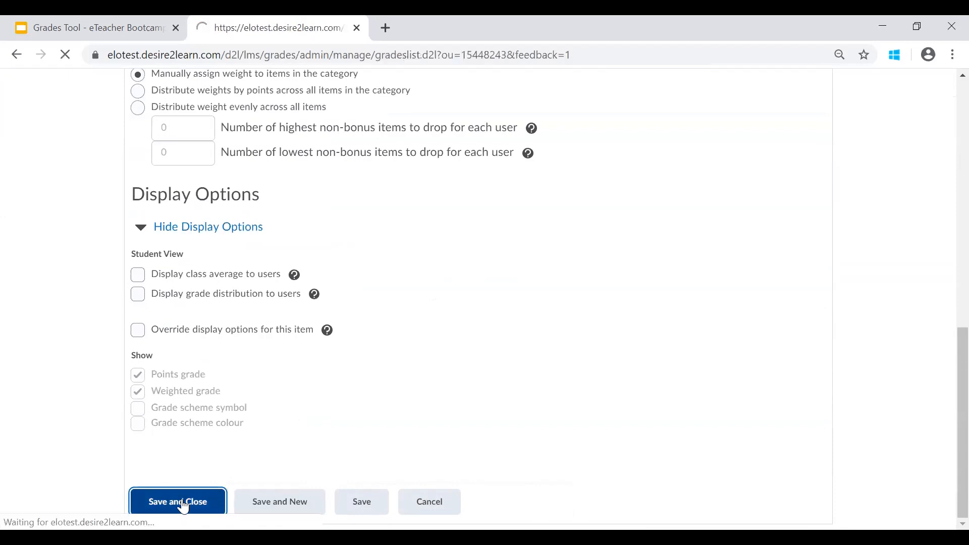
# Check the category list and its weights, and open the grade book of the existing MDM4U_2018 course
pyautogui.scroll(-5, 295, 417)
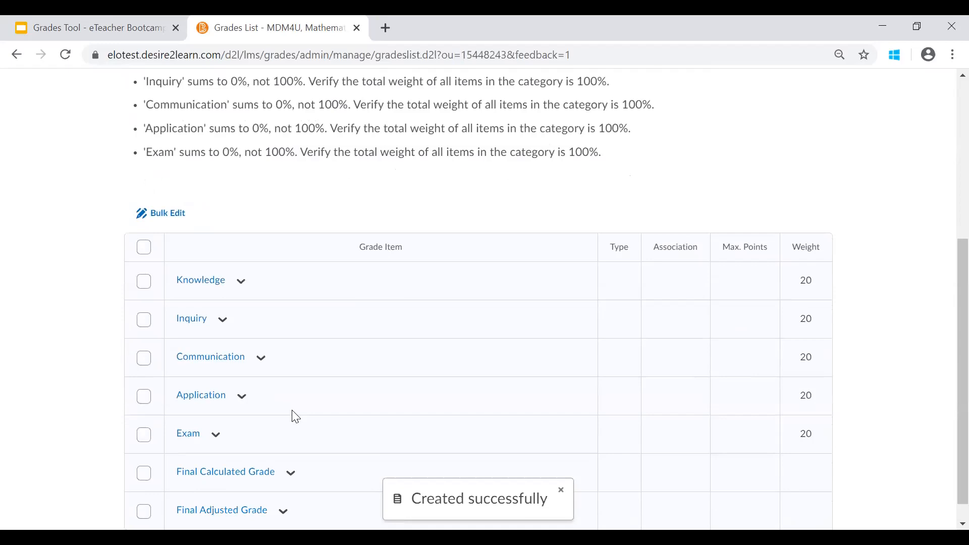
pyautogui.scroll(-1, 295, 417)
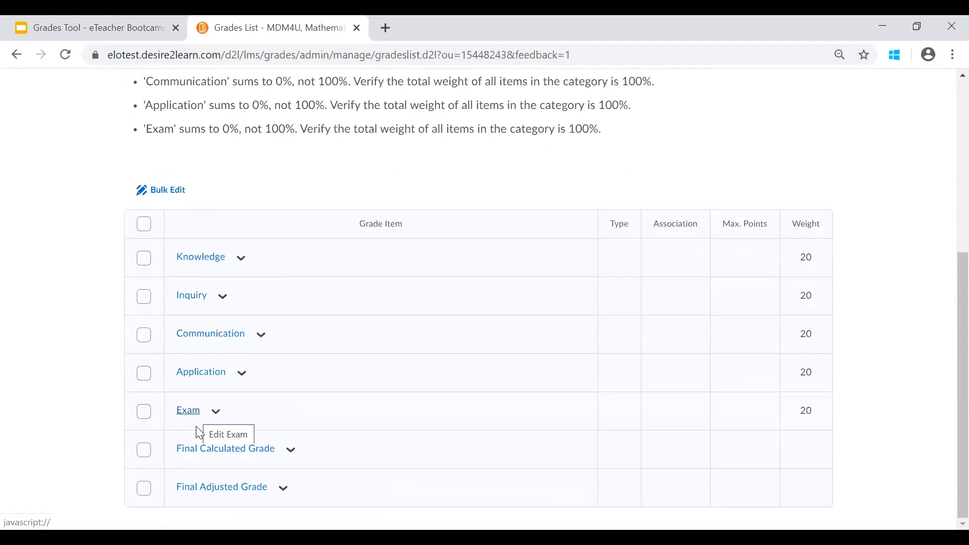
pyautogui.moveTo(944, 369); pyautogui.dragTo(945, 278)
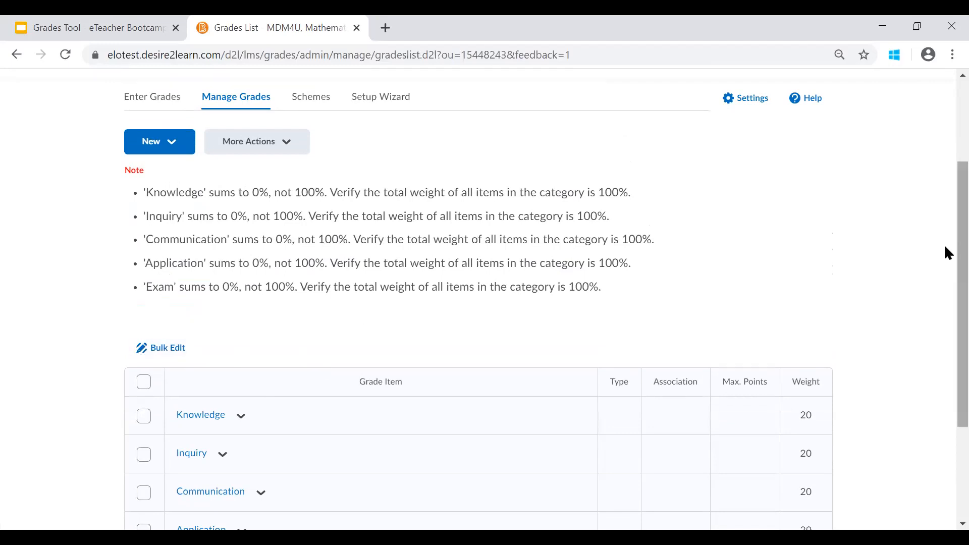
pyautogui.scroll(1, 947, 165)
pyautogui.scroll(2, 947, 166)
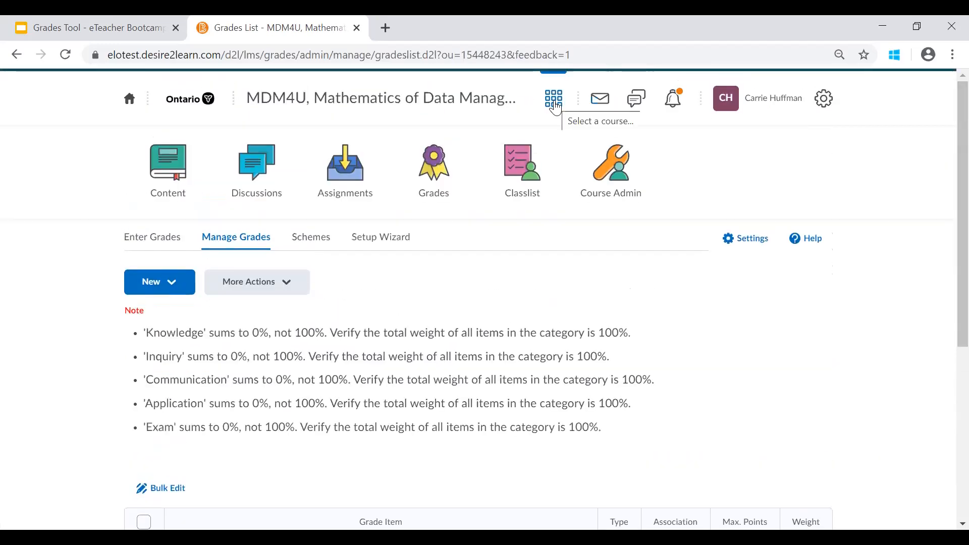
pyautogui.click(555, 105)
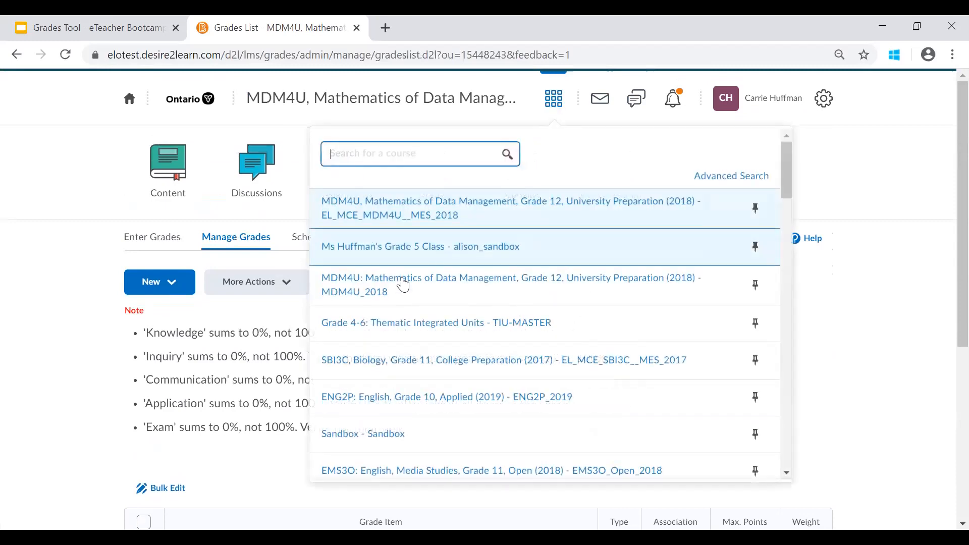
pyautogui.click(457, 282)
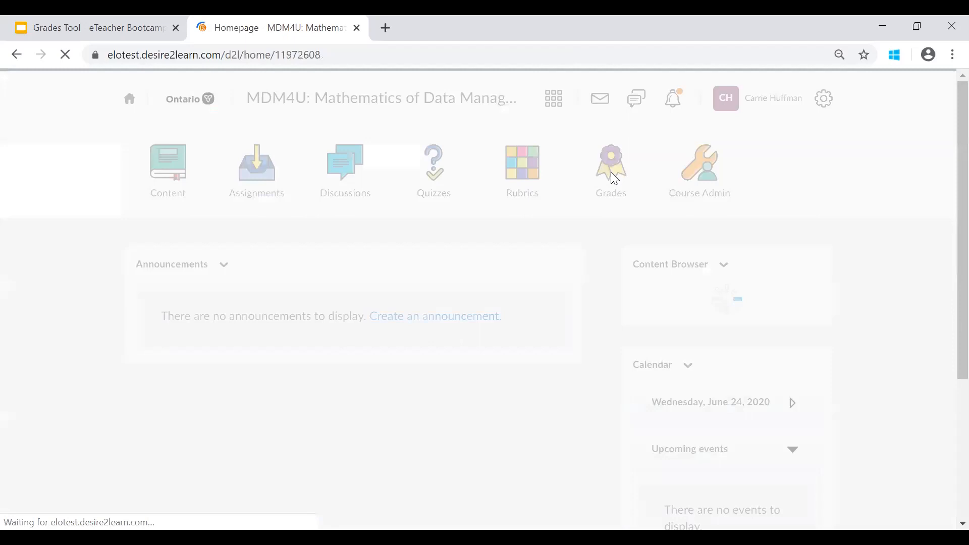
pyautogui.click(612, 172)
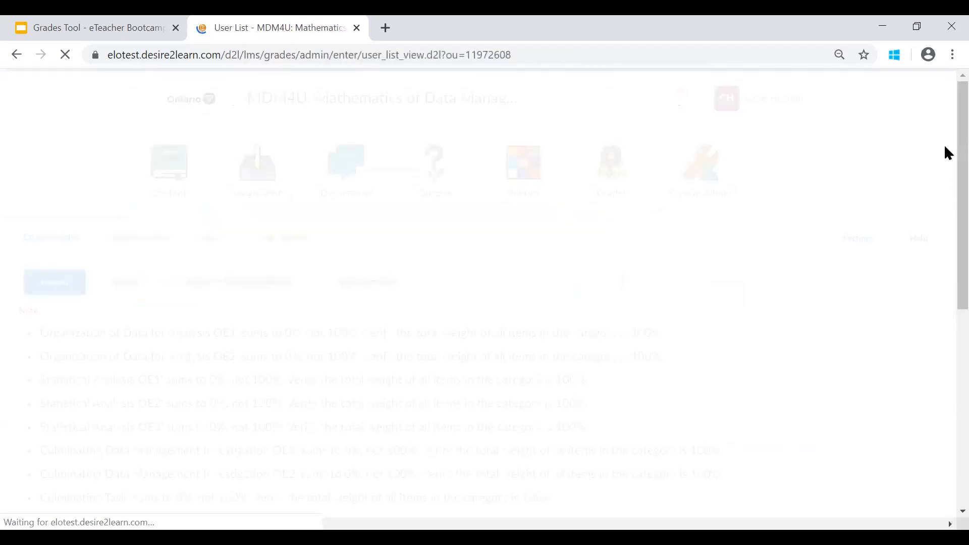
# Look through the MDM4U_2018 weight notes and student grade table, and open the course's grade management list
pyautogui.scroll(-2, 947, 297)
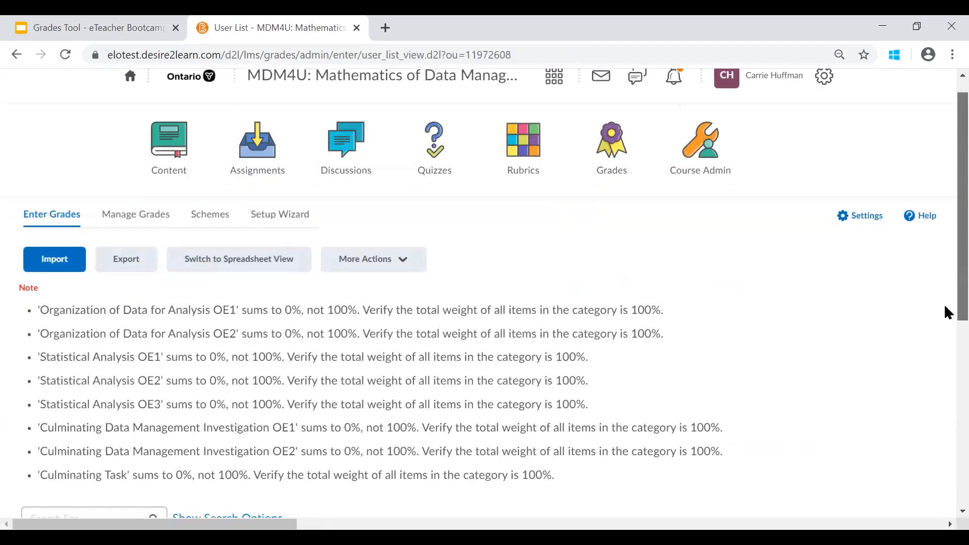
pyautogui.scroll(-2, 661, 193)
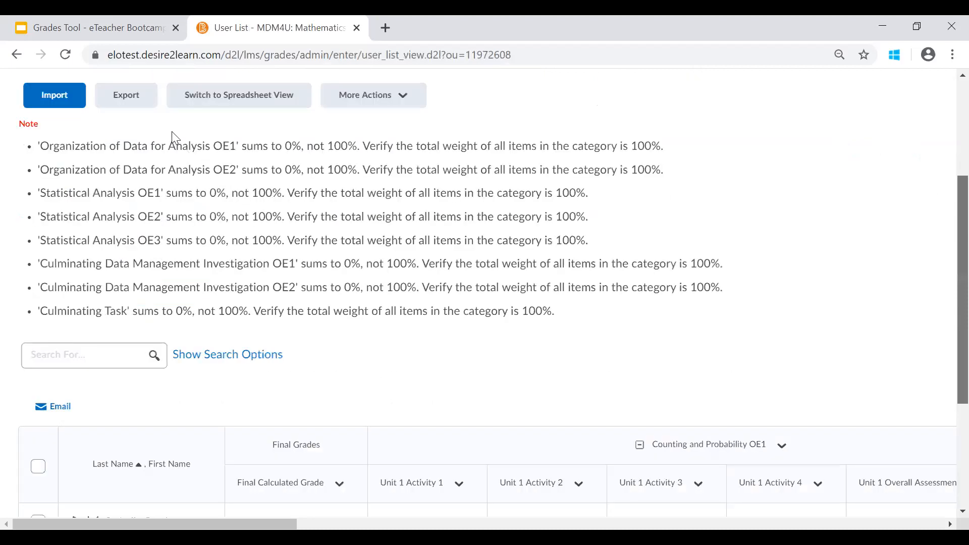
pyautogui.scroll(-1, 946, 182)
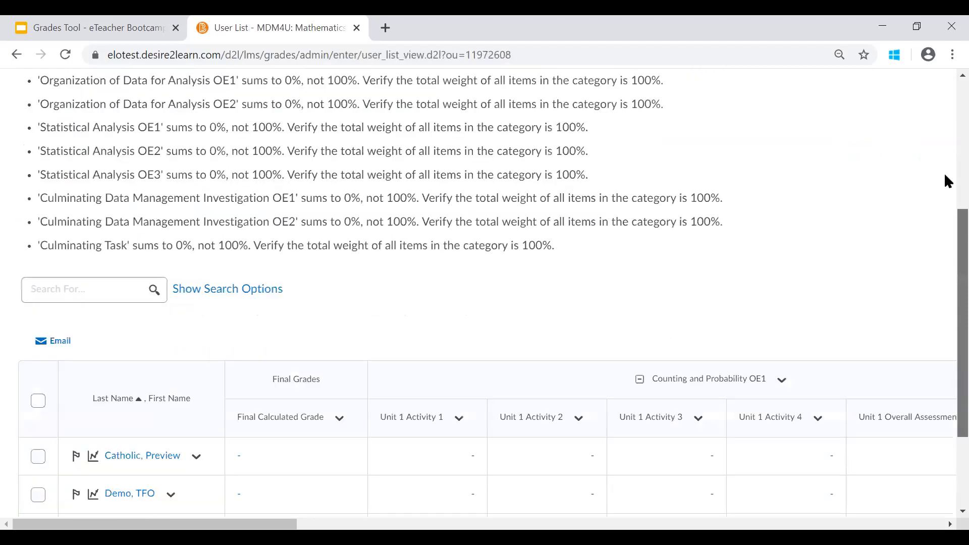
pyautogui.scroll(2, 314, 217)
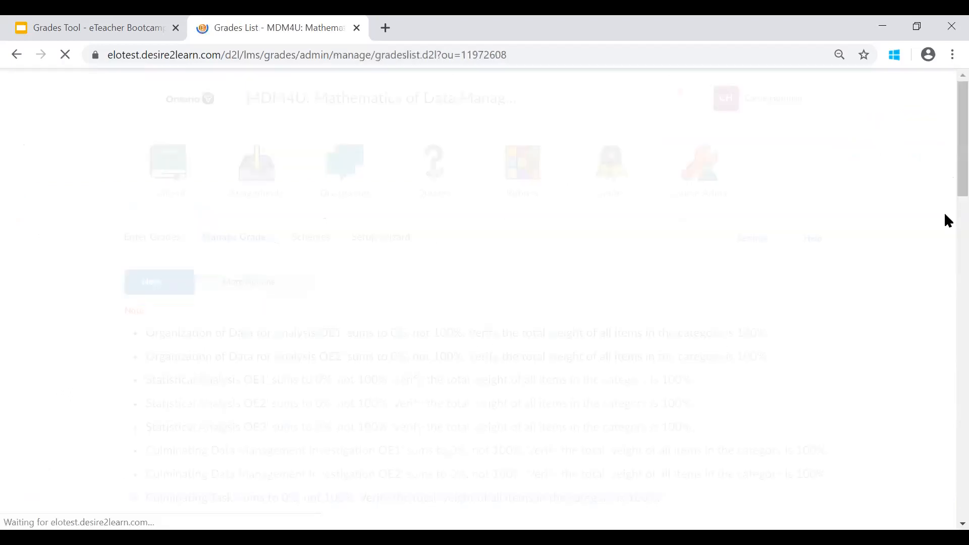
pyautogui.scroll(-1, 946, 237)
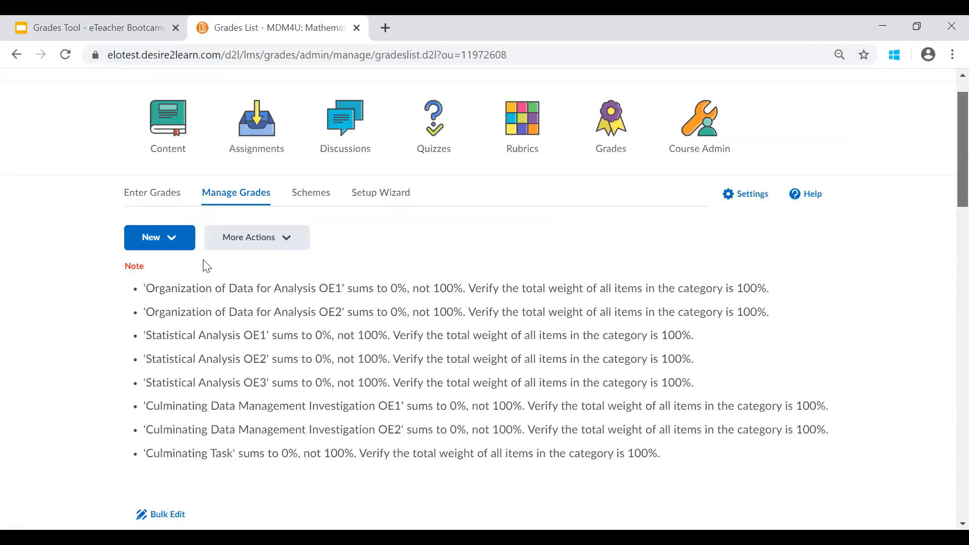
# Examine the MDM4U course's grade categories and items with their weights, from Counting and Probability OE1 down to Final Adjusted Grade
pyautogui.scroll(-3, 190, 222)
pyautogui.scroll(-5, 212, 174)
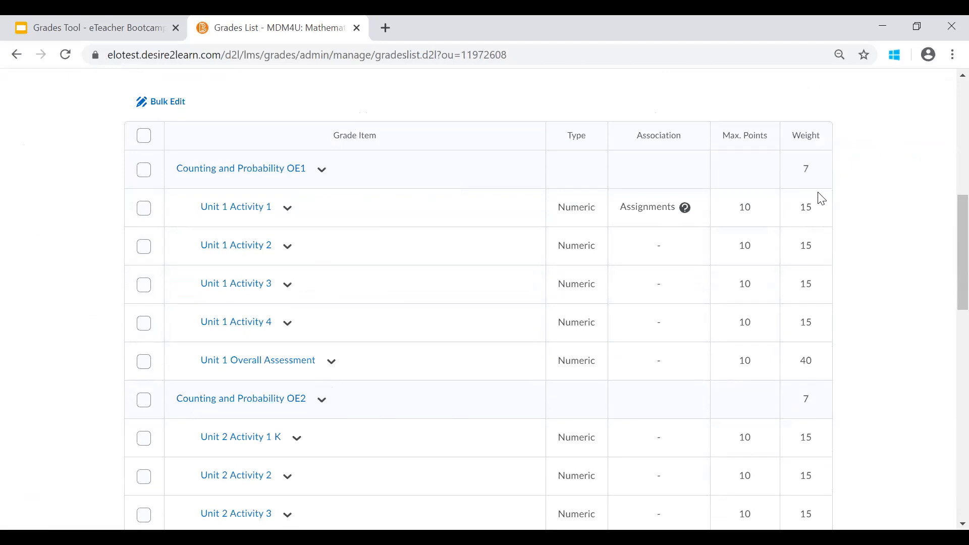
pyautogui.moveTo(962, 248); pyautogui.dragTo(944, 415)
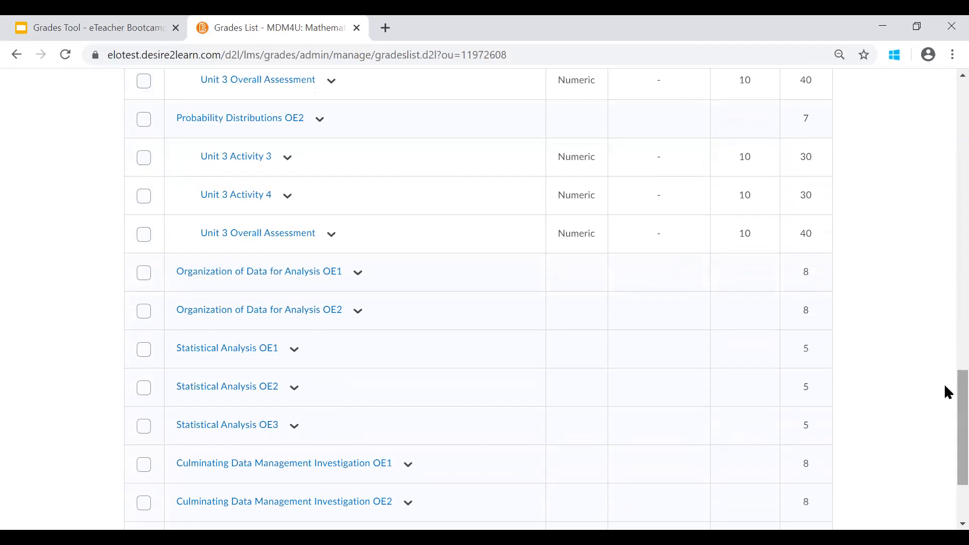
pyautogui.scroll(1, 940, 341)
pyautogui.scroll(-2, 948, 389)
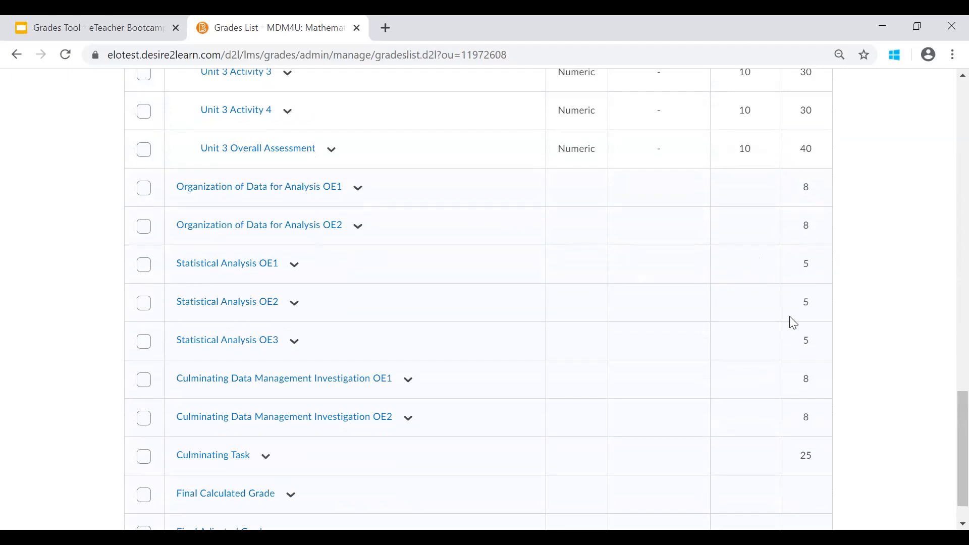
pyautogui.scroll(-1, 947, 424)
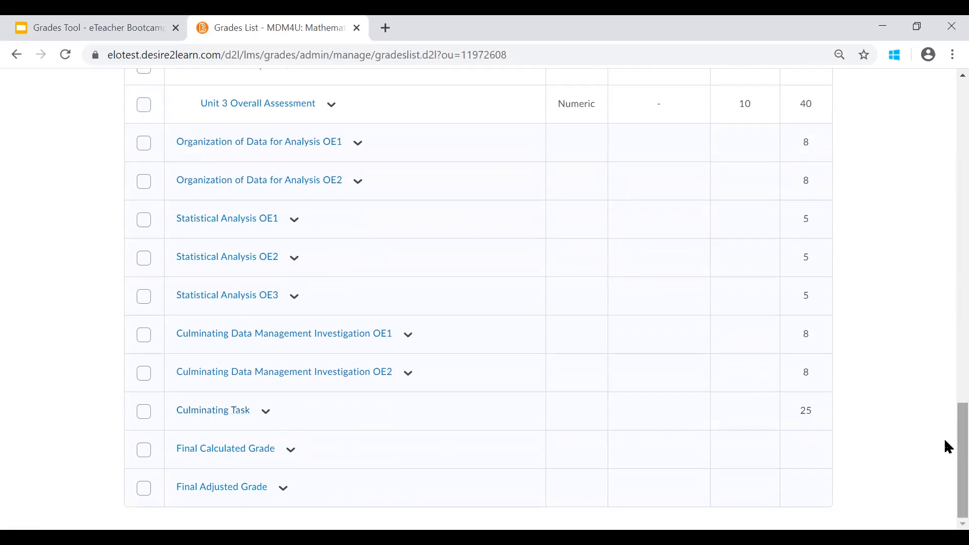
pyautogui.moveTo(945, 448); pyautogui.dragTo(945, 63)
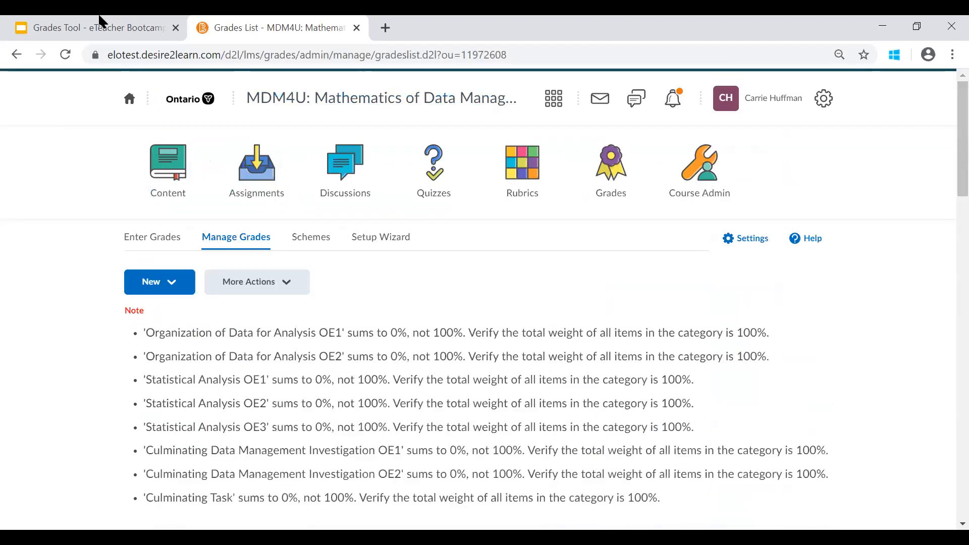
# Switch to the Grades Tool - eTeacher Bootcamp presentation in Google Slides, start presenting it, and advance to the Grade Items slide
pyautogui.click(102, 30)
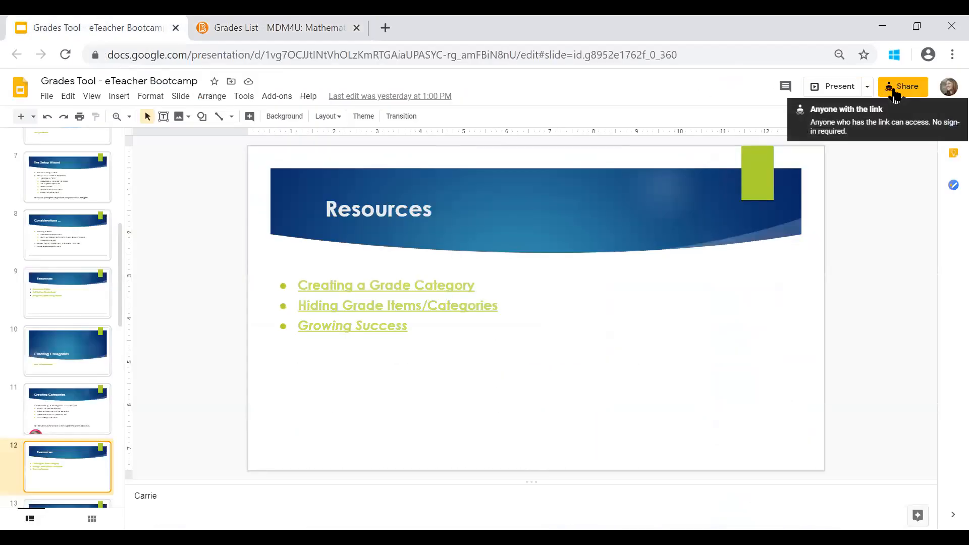
pyautogui.click(835, 95)
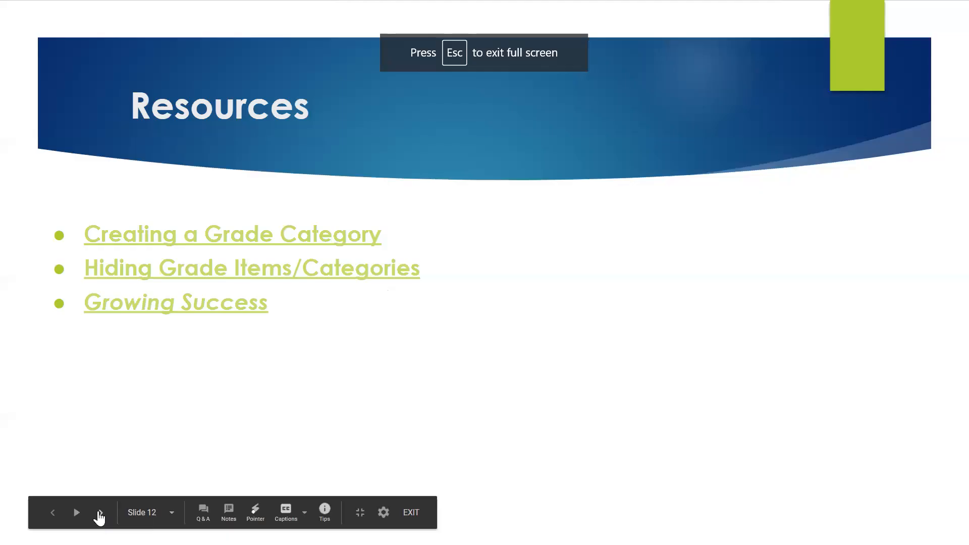
pyautogui.click(101, 513)
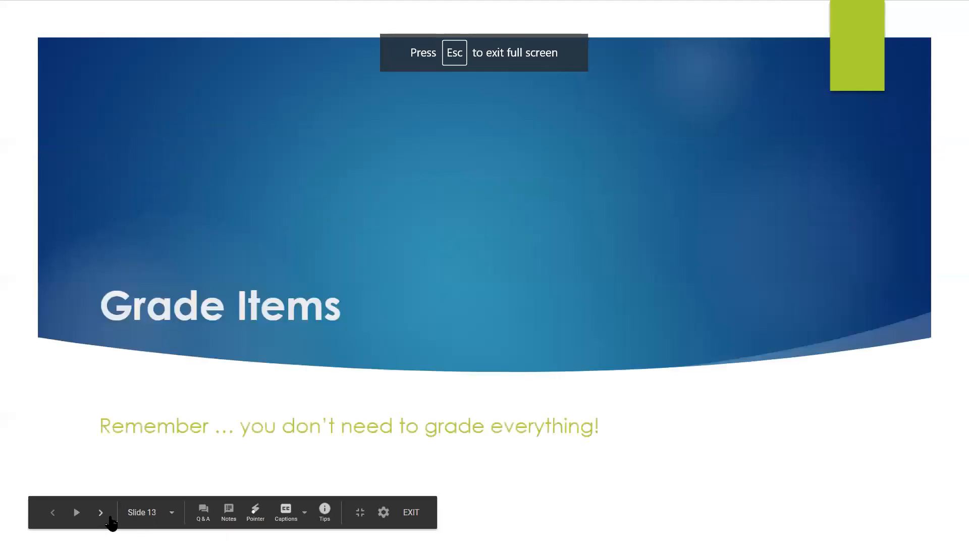